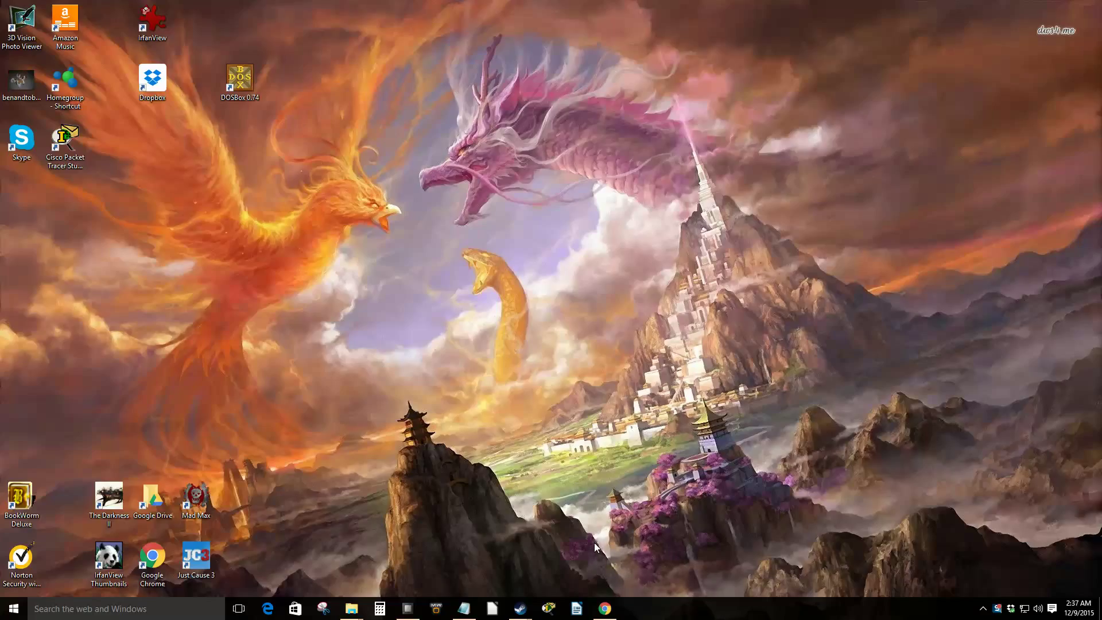
Switch to Chrome and view the DOSBox website's downloads page for the Windows version 0.74 installer.
{"action": "left_click", "coordinate": [610, 610]}
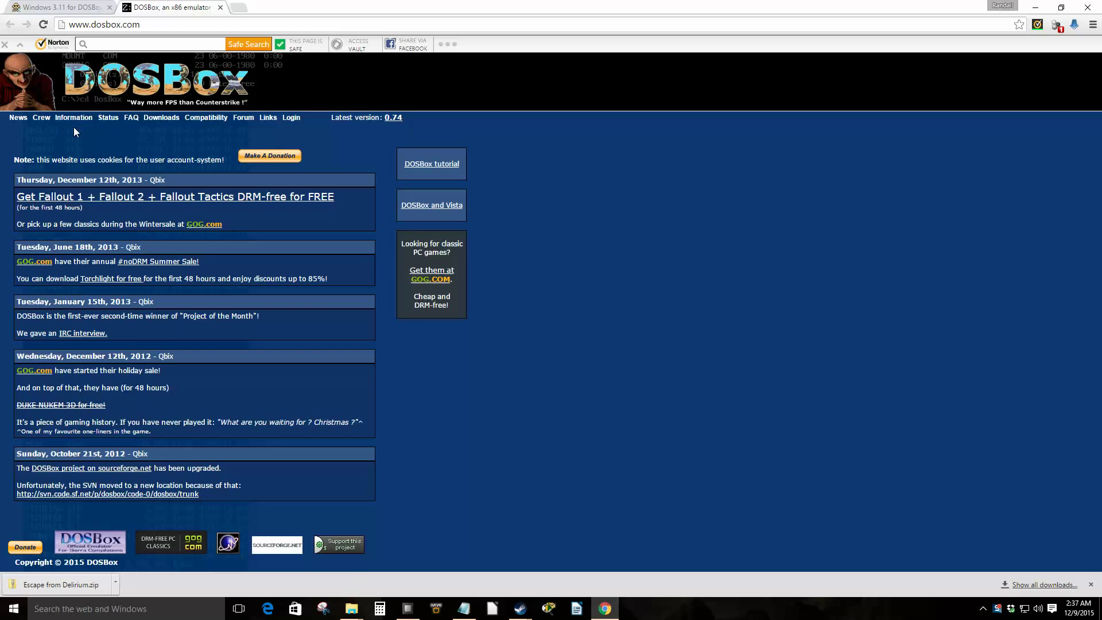
{"action": "left_click", "coordinate": [162, 124]}
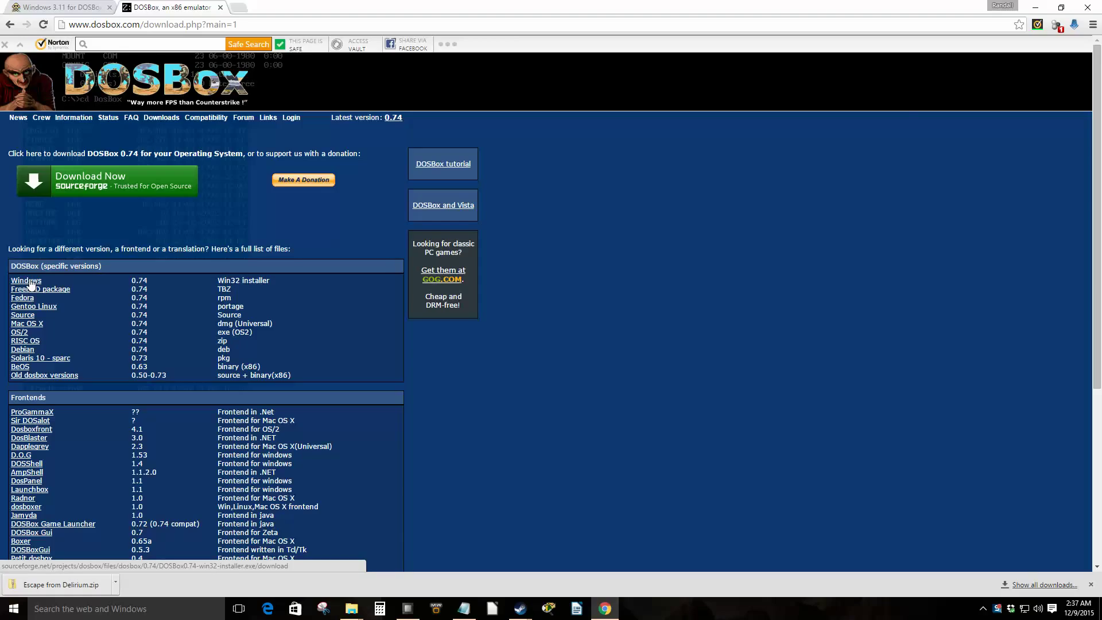
{"action": "left_click", "coordinate": [1035, 7]}
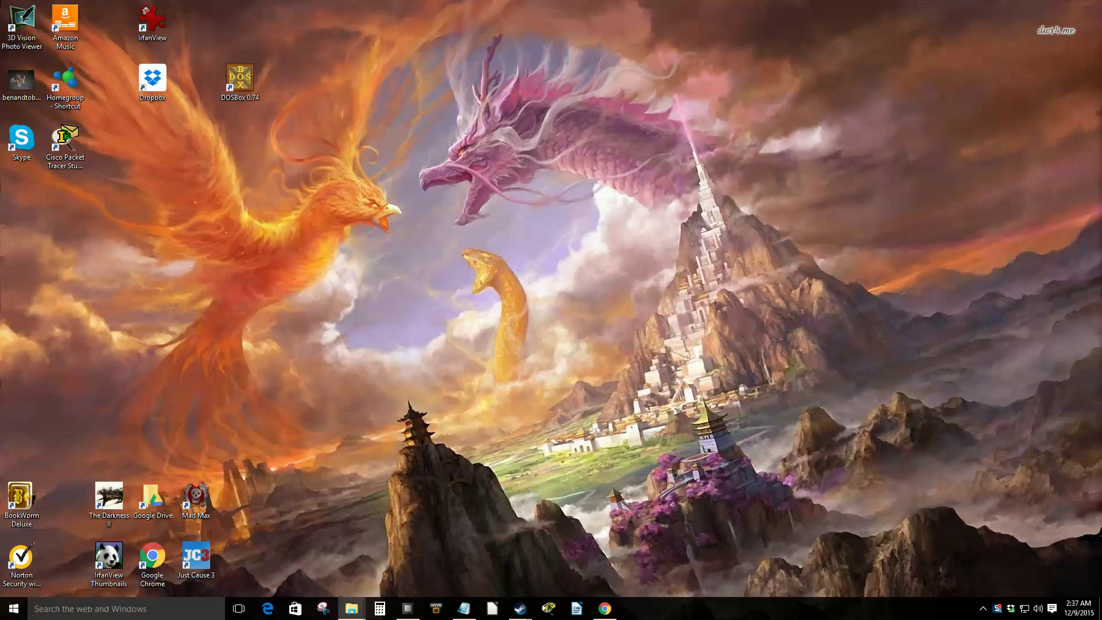
Look through DOSBox 0.74 Manual.txt and the configuration file opened by DOSBox 0.74 Options.bat in the DOSBox-0.74 program folder.
{"action": "left_click_drag", "start_coordinate": [1033, 109], "coordinate": [556, 83]}
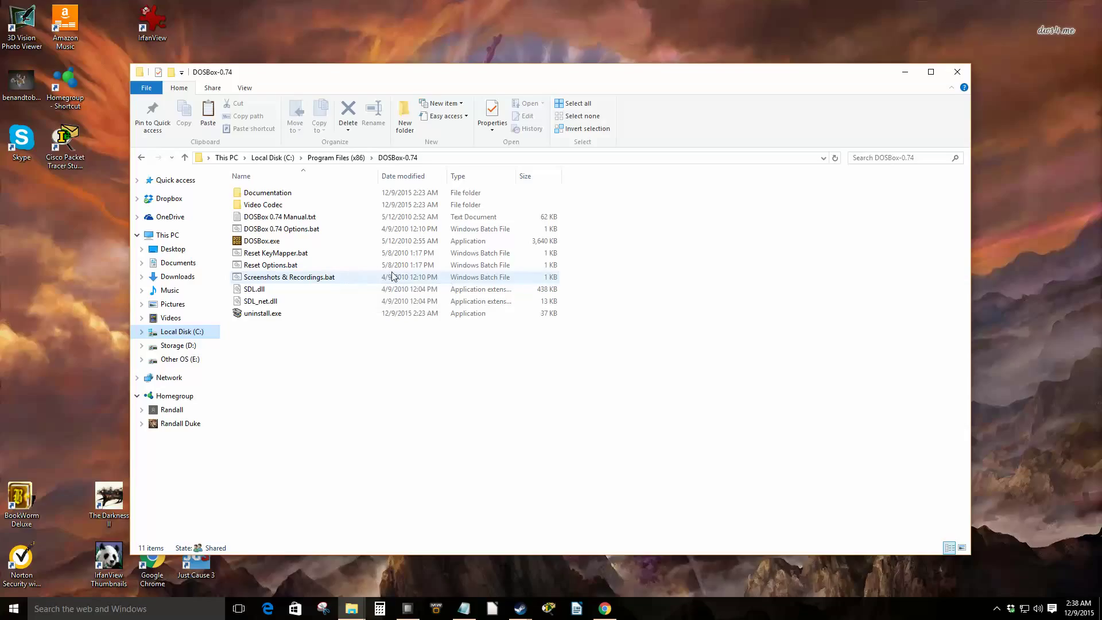
{"action": "double_click", "coordinate": [324, 221]}
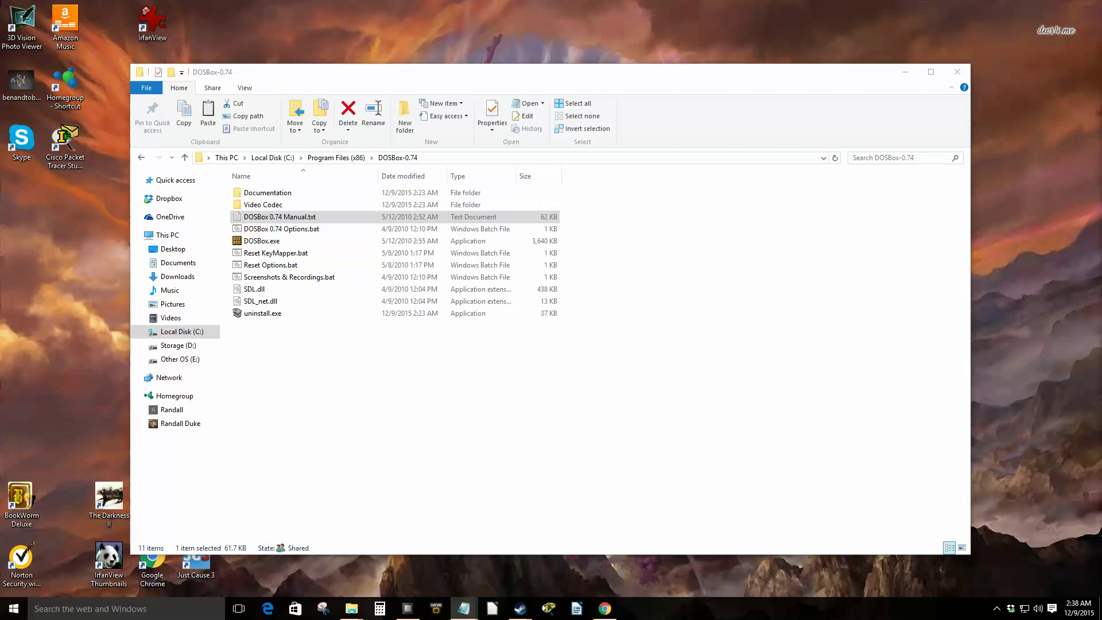
{"action": "key", "text": "Return"}
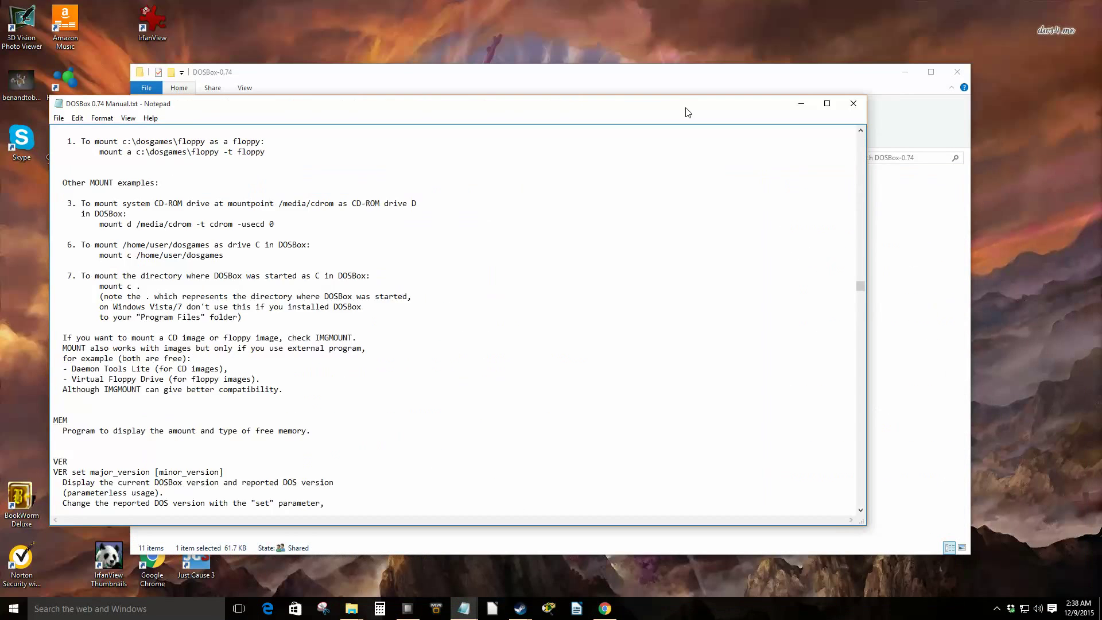
{"action": "scroll", "coordinate": [594, 251], "scroll_direction": "down", "scroll_amount": 14}
{"action": "scroll", "coordinate": [595, 251], "scroll_direction": "down", "scroll_amount": 20}
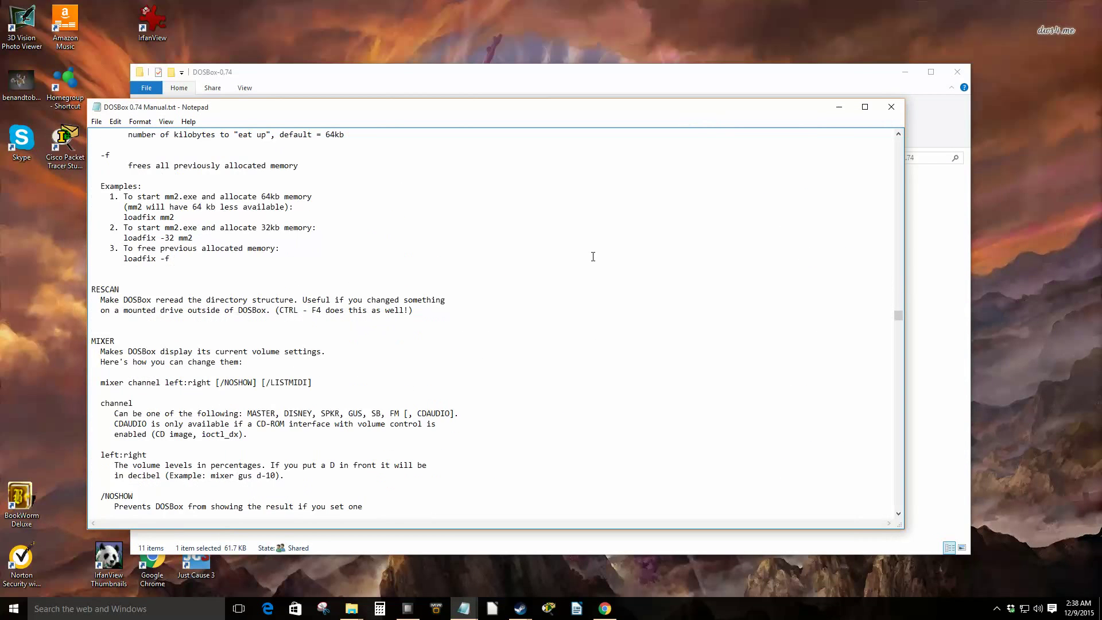
{"action": "left_click", "coordinate": [892, 107]}
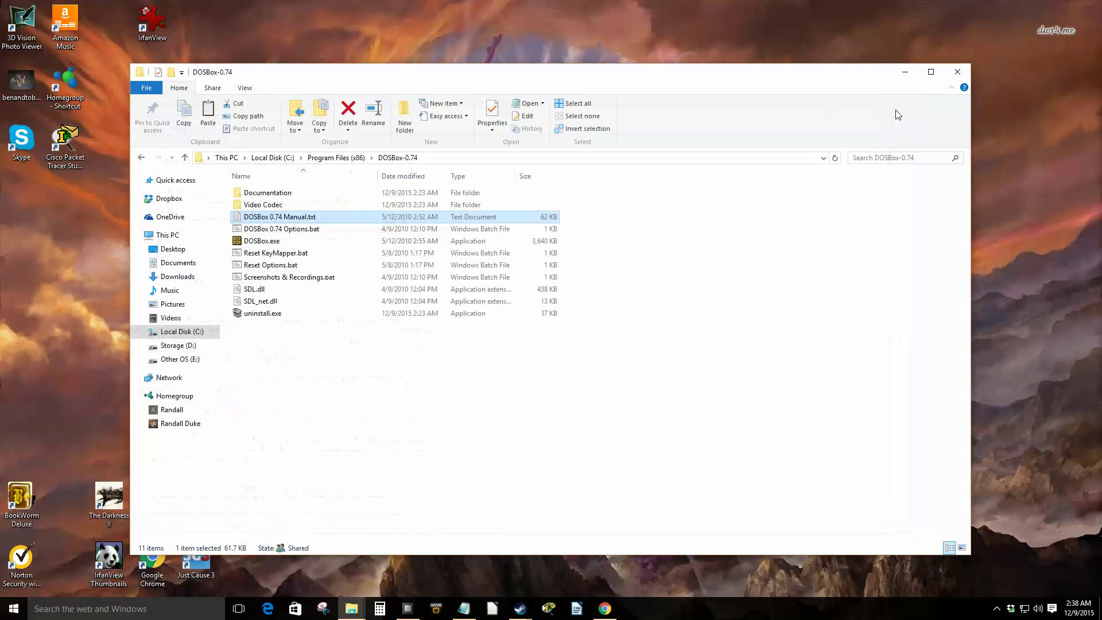
{"action": "double_click", "coordinate": [313, 229]}
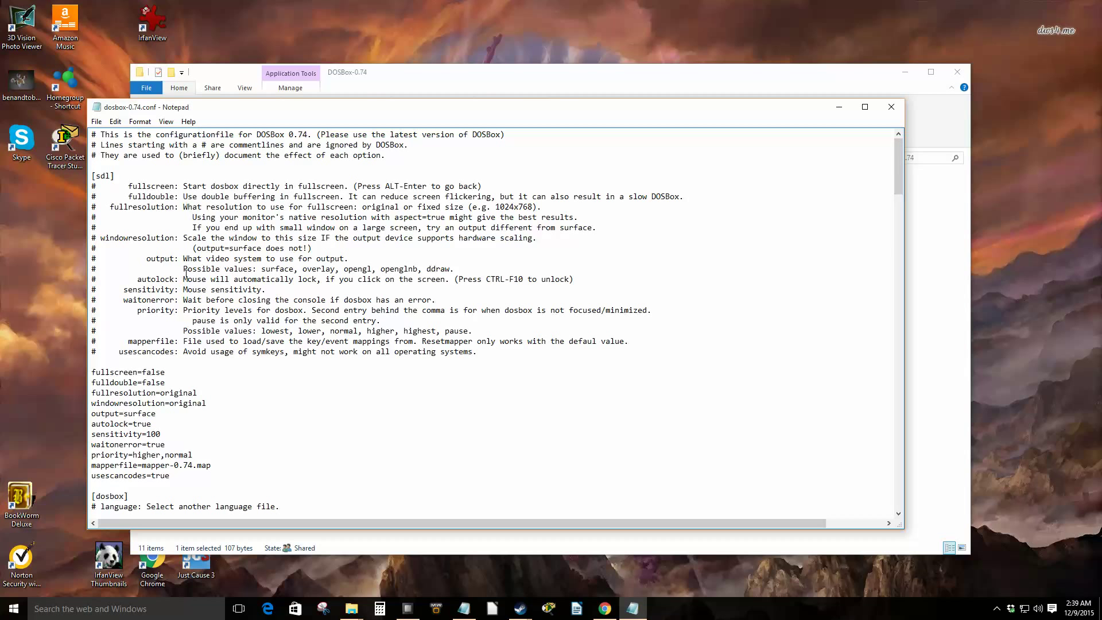
{"action": "left_click", "coordinate": [893, 109]}
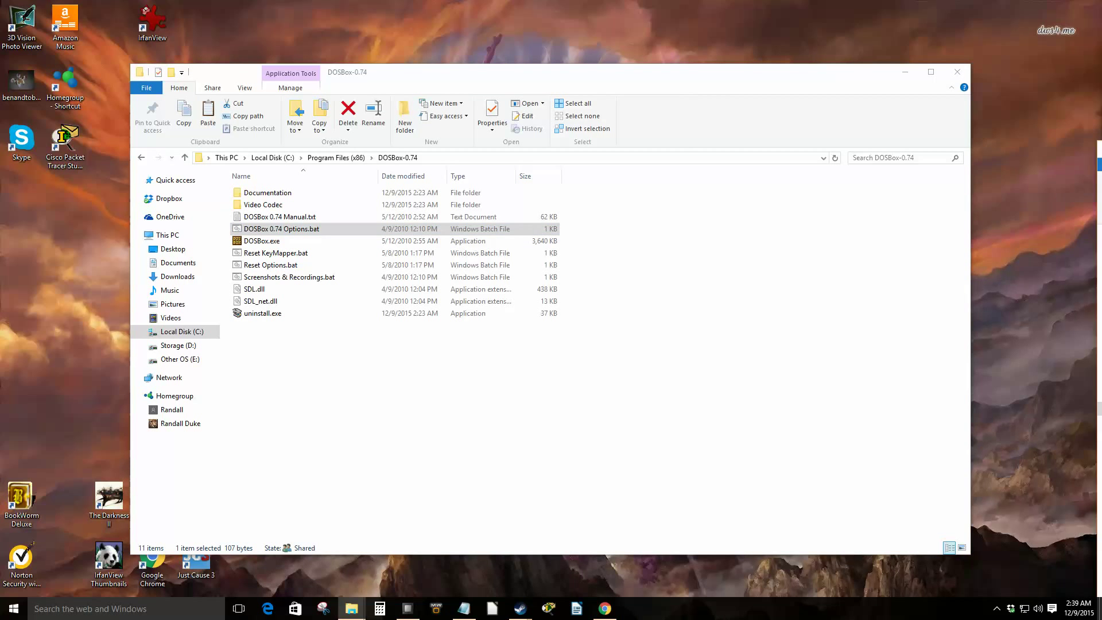
Examine the dosprogs folder on Local Disk (C:) and the drive letters listed under This PC in File Explorer.
{"action": "left_click_drag", "start_coordinate": [620, 197], "coordinate": [557, 115]}
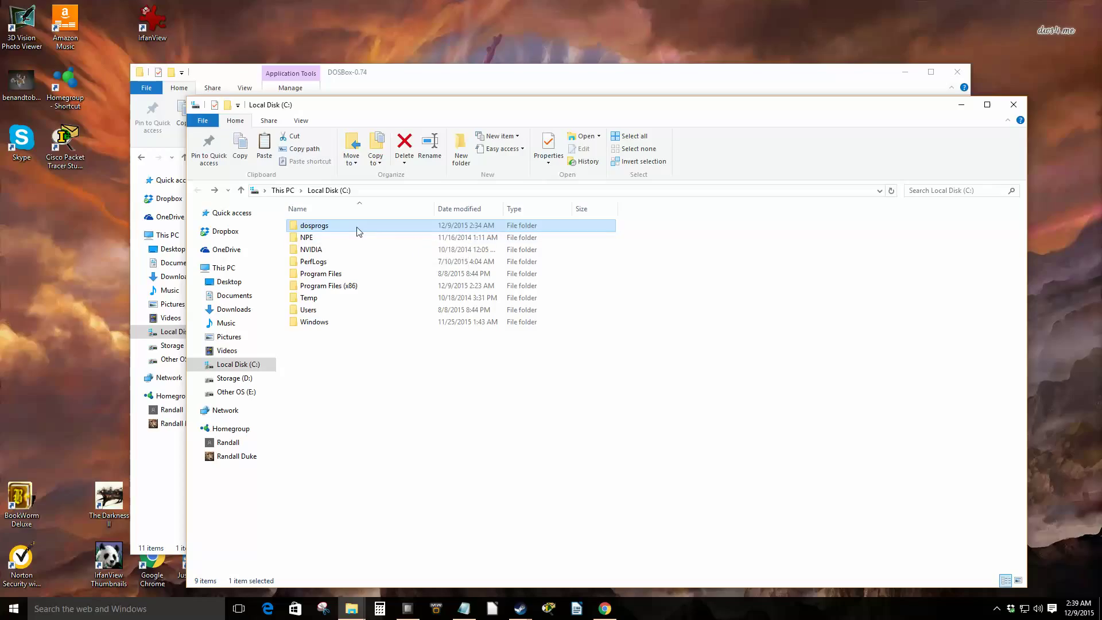
{"action": "mouse_move", "coordinate": [358, 231]}
{"action": "left_click", "coordinate": [228, 269]}
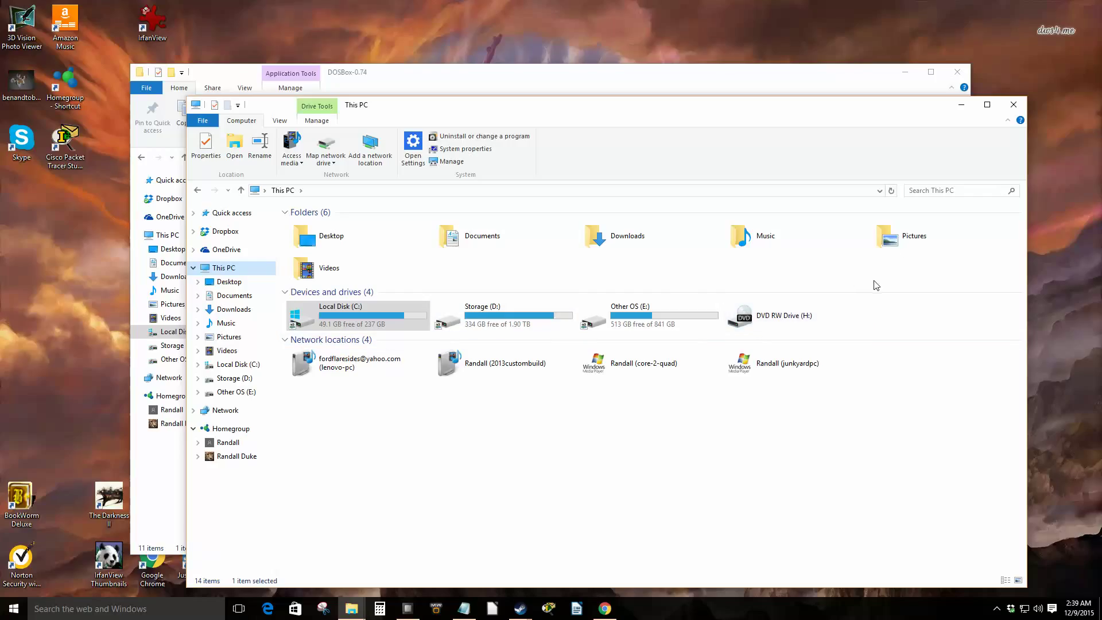
{"action": "left_click", "coordinate": [1015, 106]}
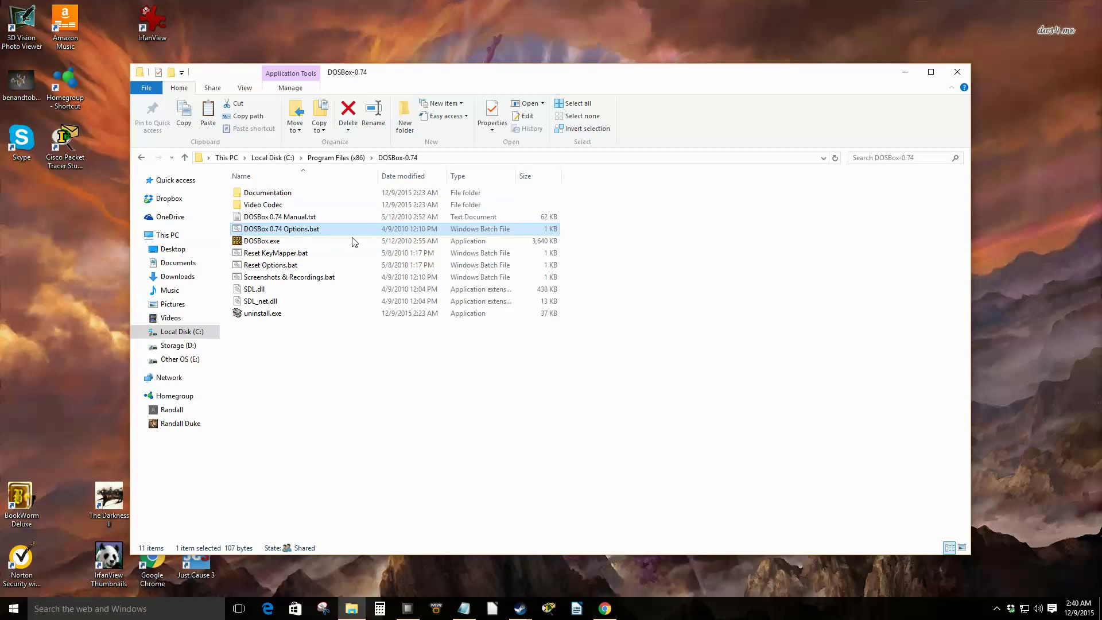
Launch DOSBox.exe and mount C:\dosprogs\ as drive C and H:\ as drive D with type cdrom.
{"action": "double_click", "coordinate": [281, 245]}
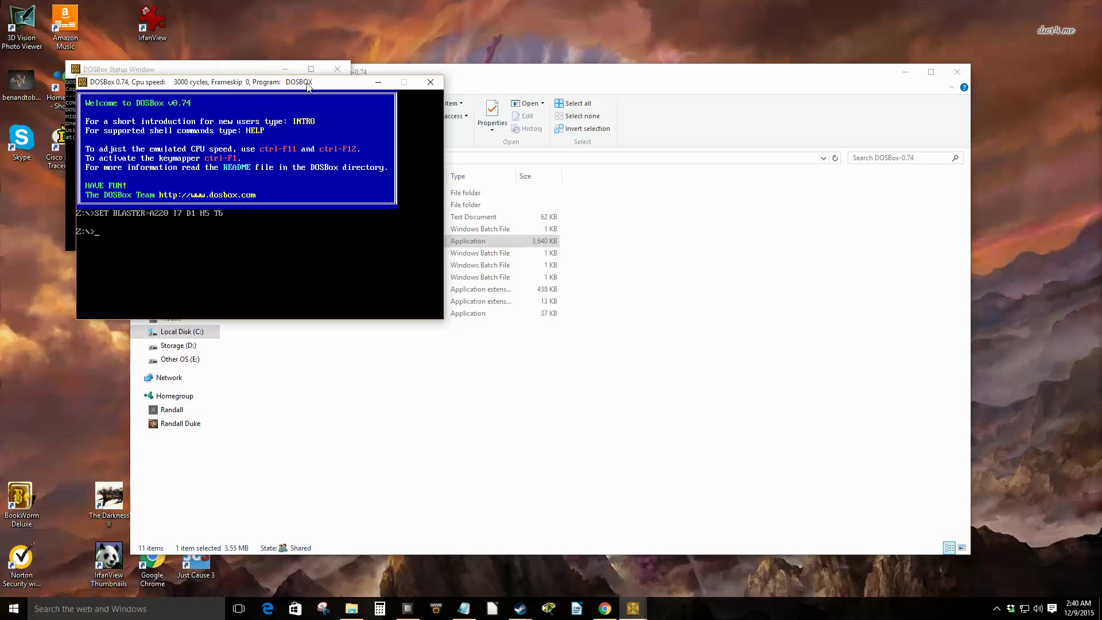
{"action": "left_click_drag", "start_coordinate": [305, 91], "coordinate": [673, 164]}
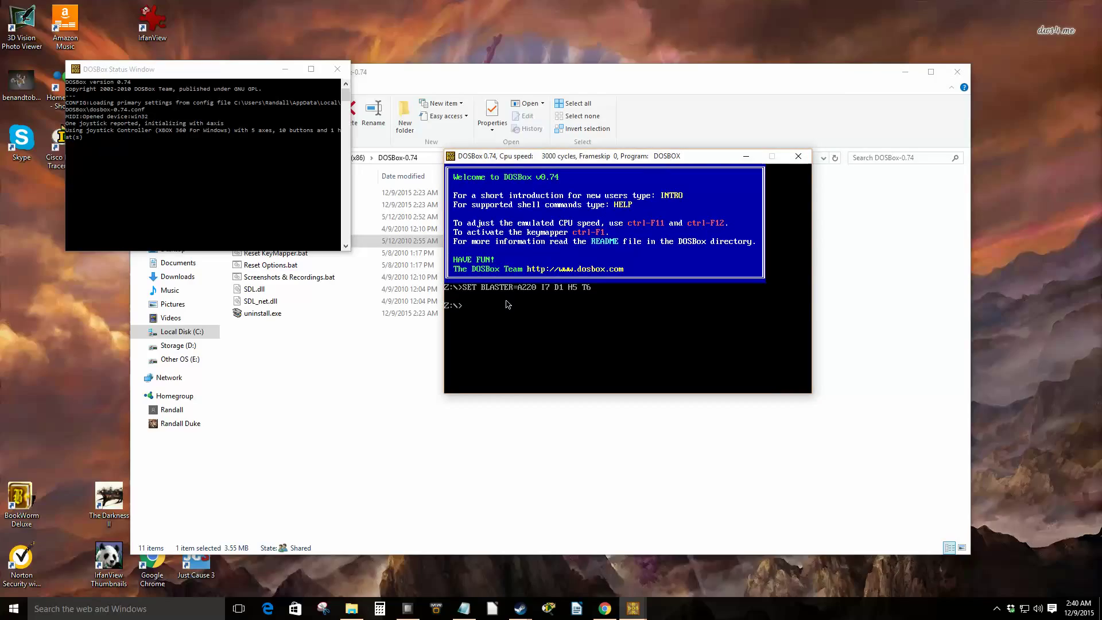
{"action": "type", "text": "mount"}
{"action": "type", "text": "c C:\\dosprogs\\"}
{"action": "key", "text": "Return"}
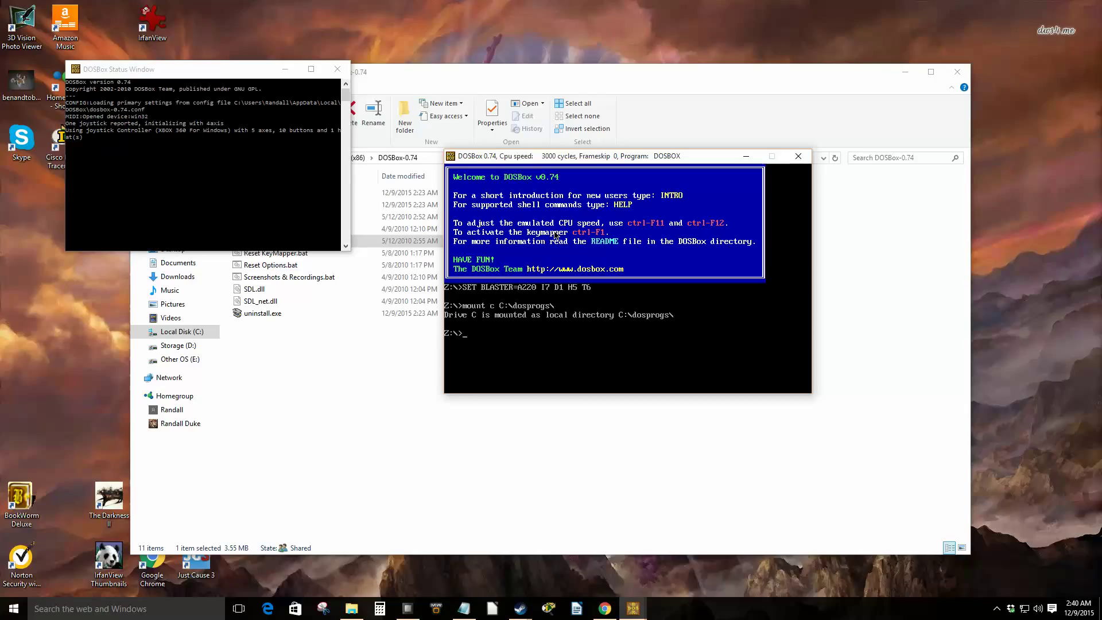
{"action": "type", "text": "mount d H:\\ -t cdrom"}
{"action": "key", "text": "Return"}
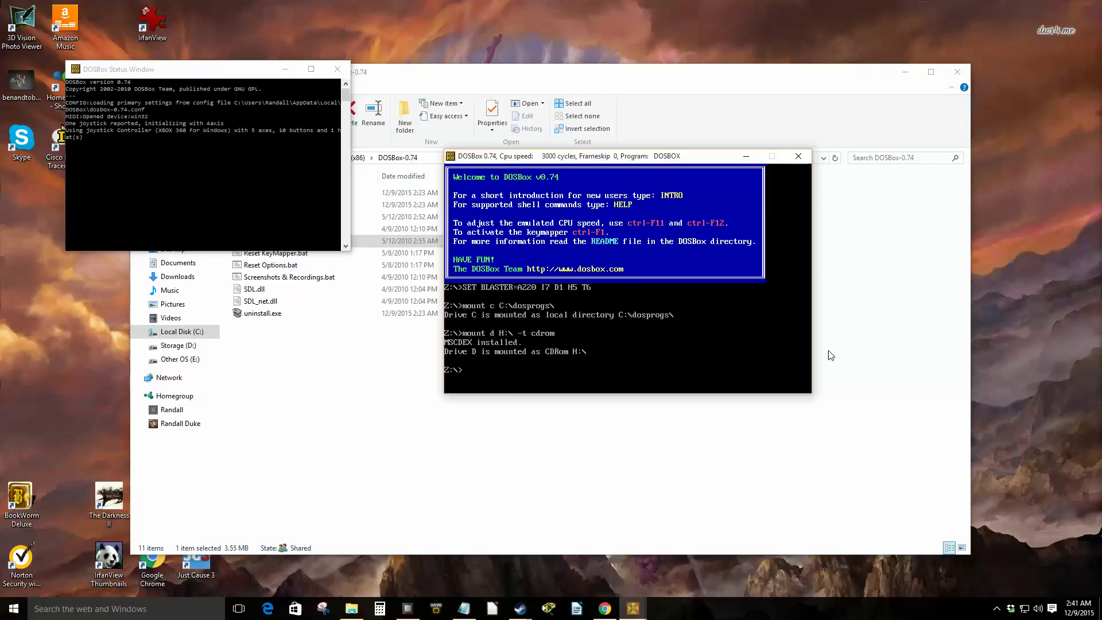
Review the DOSBox special key bindings in the image dosbox keys.JPG in Photos.
{"action": "mouse_move", "coordinate": [414, 613]}
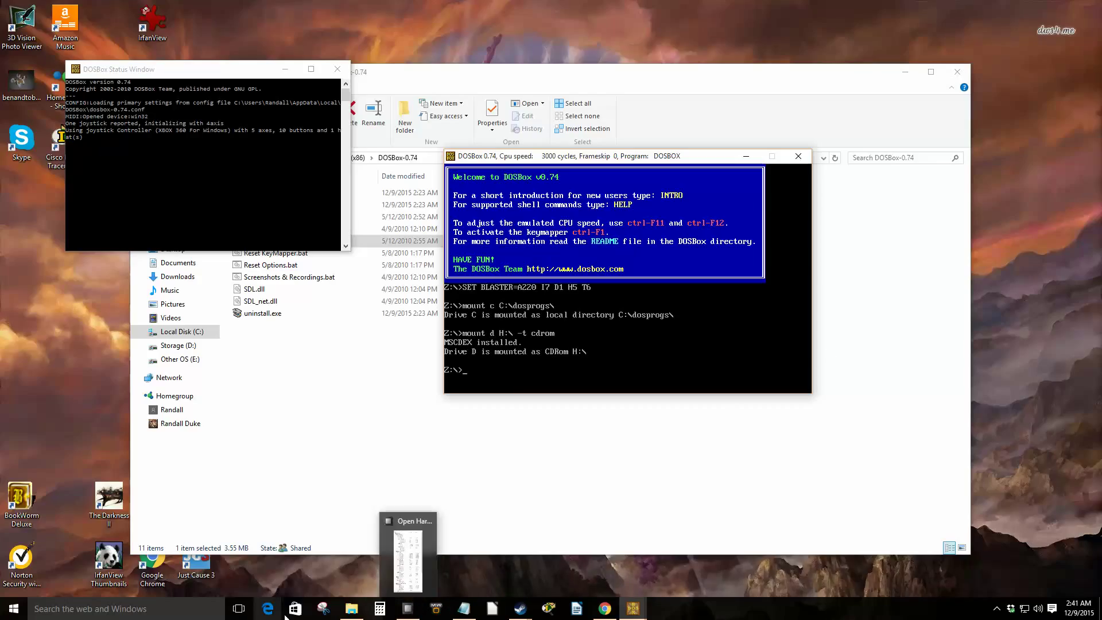
{"action": "left_click", "coordinate": [352, 610]}
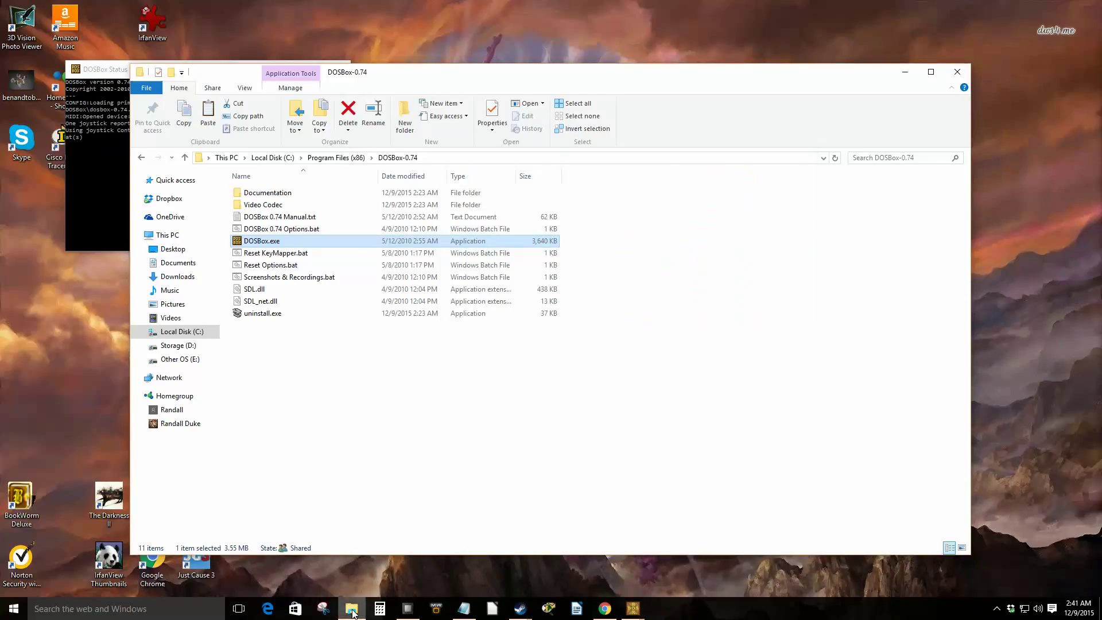
{"action": "left_click_drag", "start_coordinate": [548, 82], "coordinate": [1101, 27]}
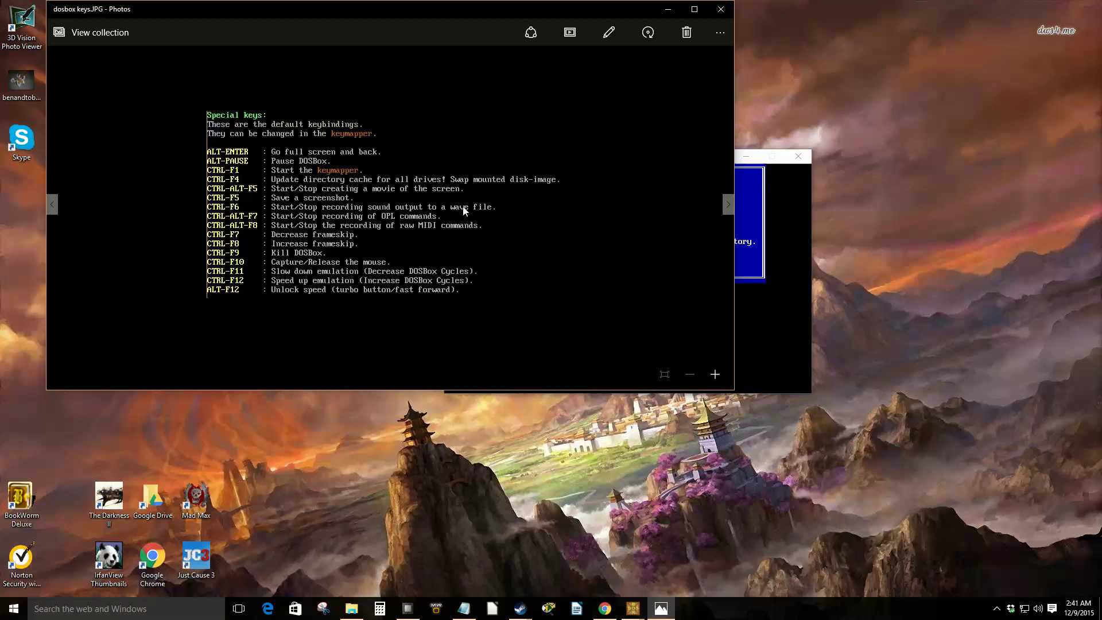
{"action": "left_click", "coordinate": [794, 193]}
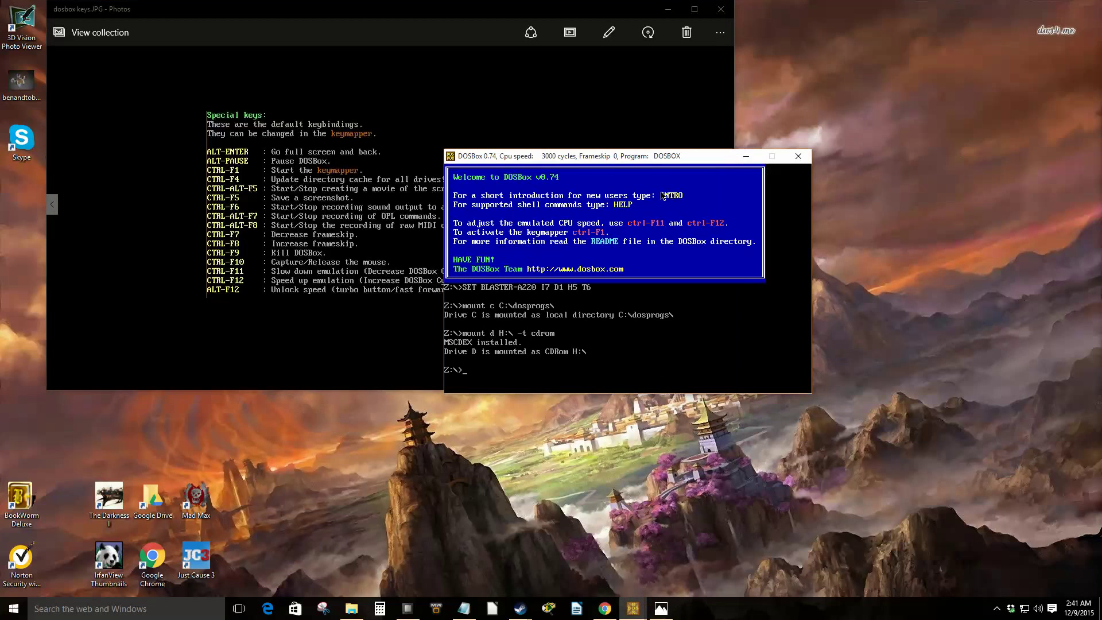
{"action": "left_click", "coordinate": [371, 121]}
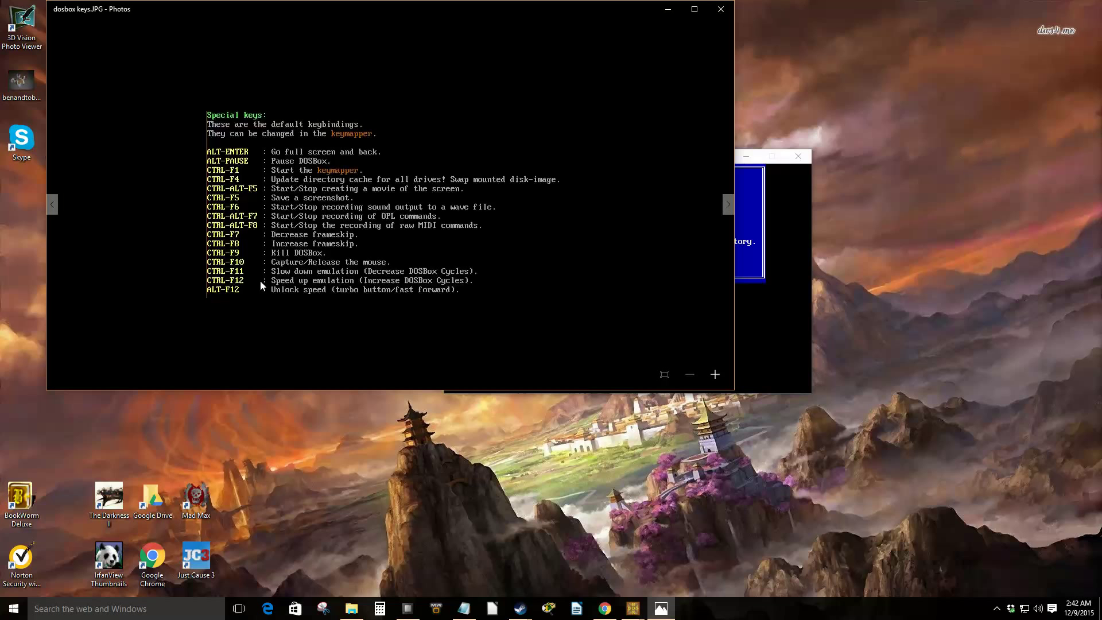
{"action": "left_click", "coordinate": [726, 12]}
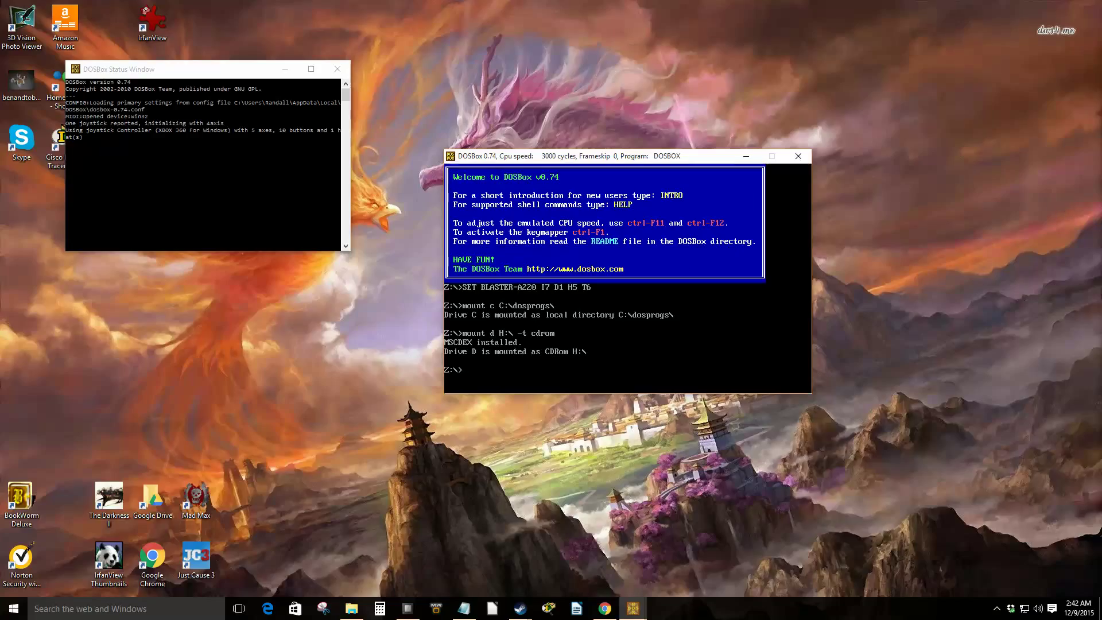
{"action": "left_click", "coordinate": [841, 390]}
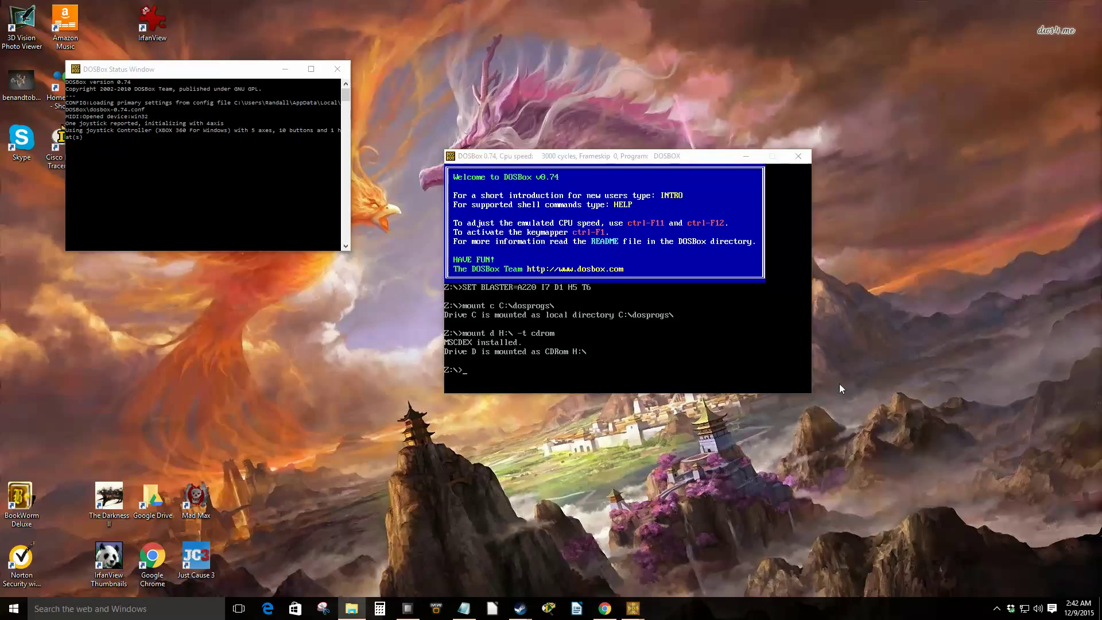
Switch to drive C in DOSBox and try to change to the dosprogs directory.
{"action": "left_click", "coordinate": [620, 363]}
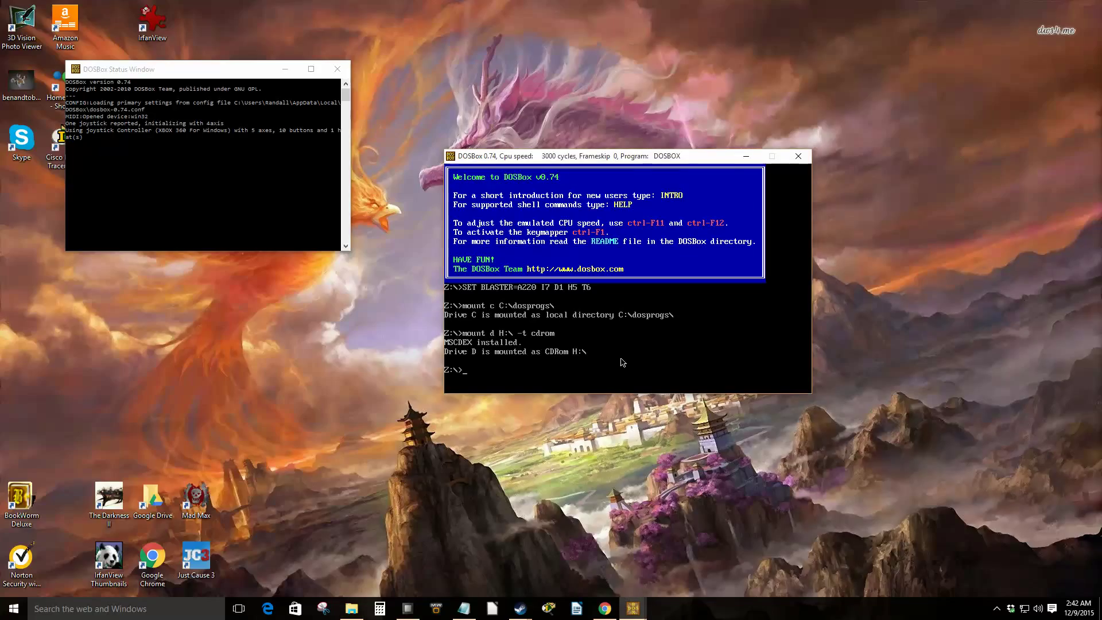
{"action": "type", "text": "c:"}
{"action": "key", "text": "Return"}
{"action": "type", "text": "cd dosprogs"}
{"action": "key", "text": "Return"}
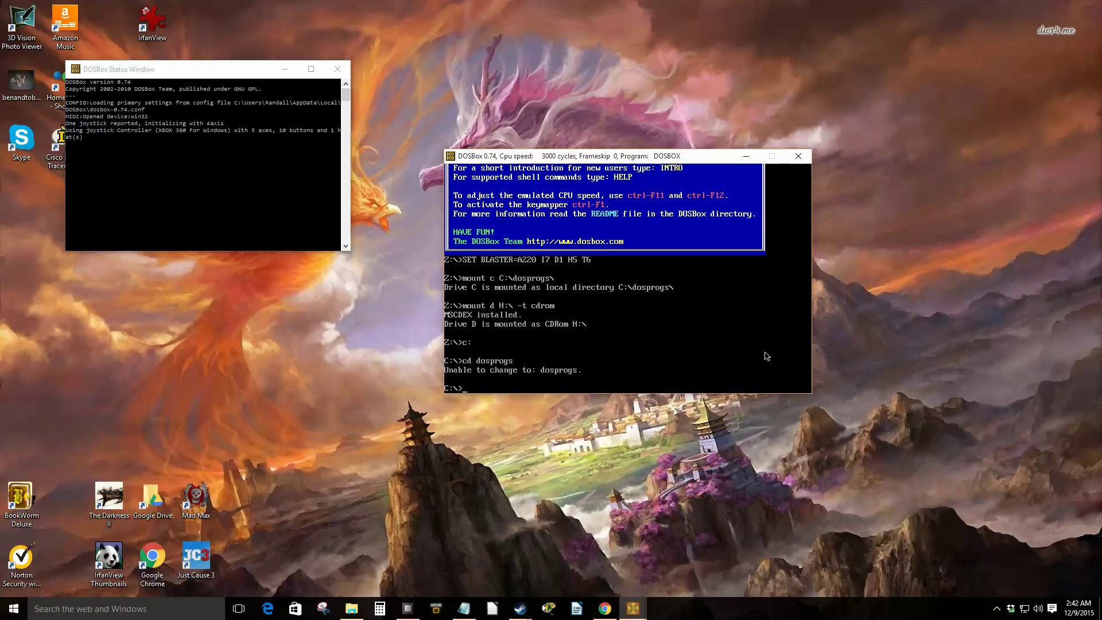
Check the contents of the dosprogs folder in File Explorer for the game's directory name.
{"action": "key", "text": "alt+Tab"}
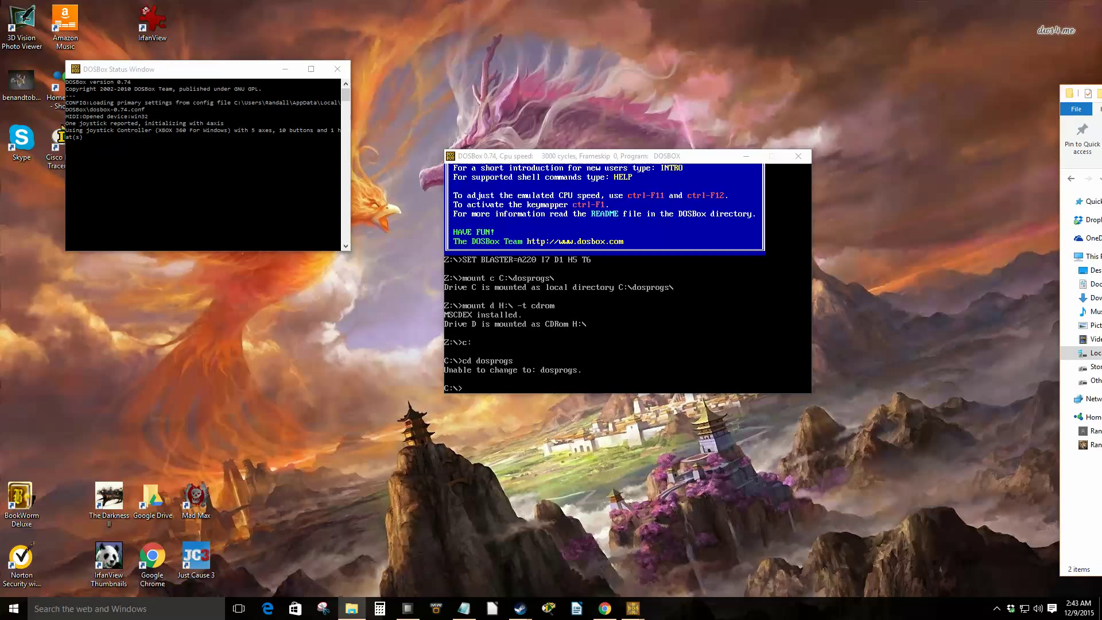
{"action": "left_click_drag", "start_coordinate": [1100, 108], "coordinate": [543, 96]}
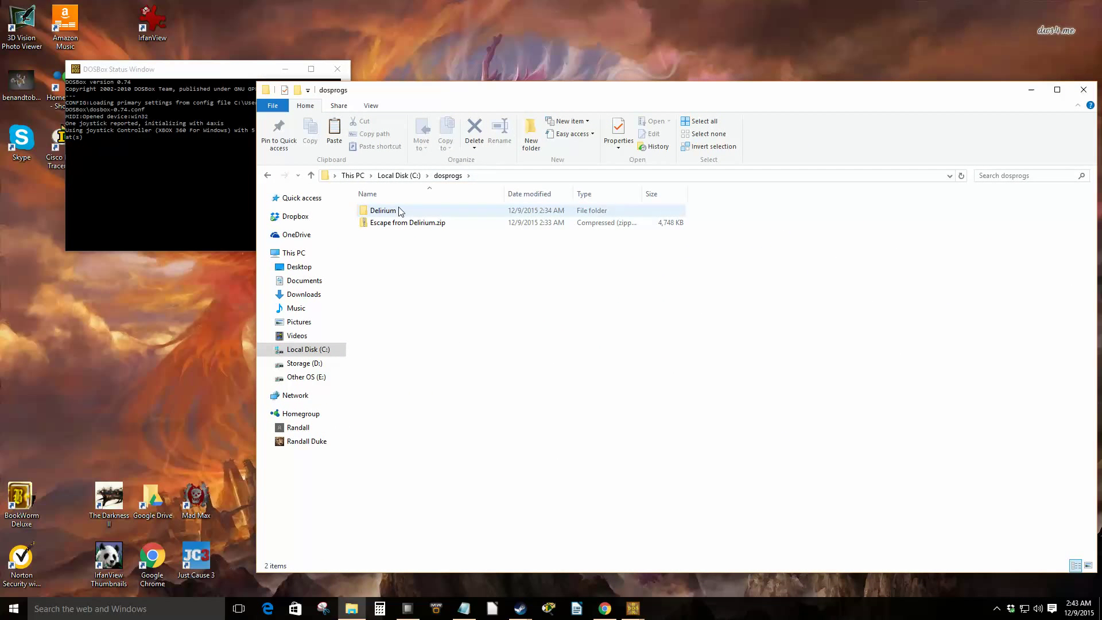
{"action": "left_click_drag", "start_coordinate": [564, 95], "coordinate": [1100, 104]}
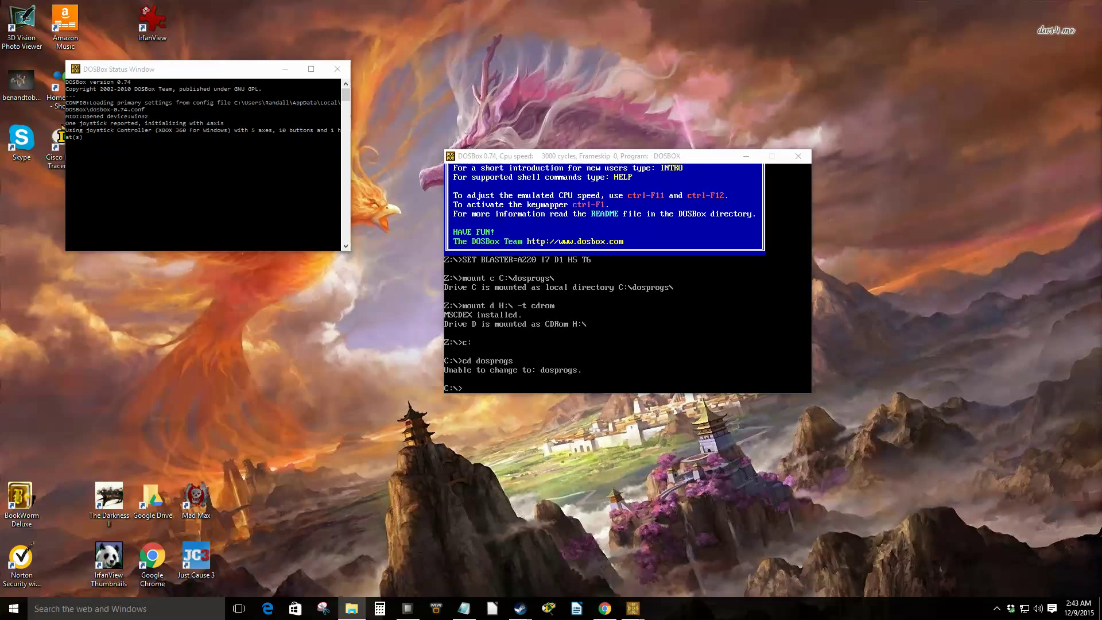
Change to the delirium directory on drive C in DOSBox.
{"action": "left_click", "coordinate": [475, 390]}
{"action": "type", "text": "cd"}
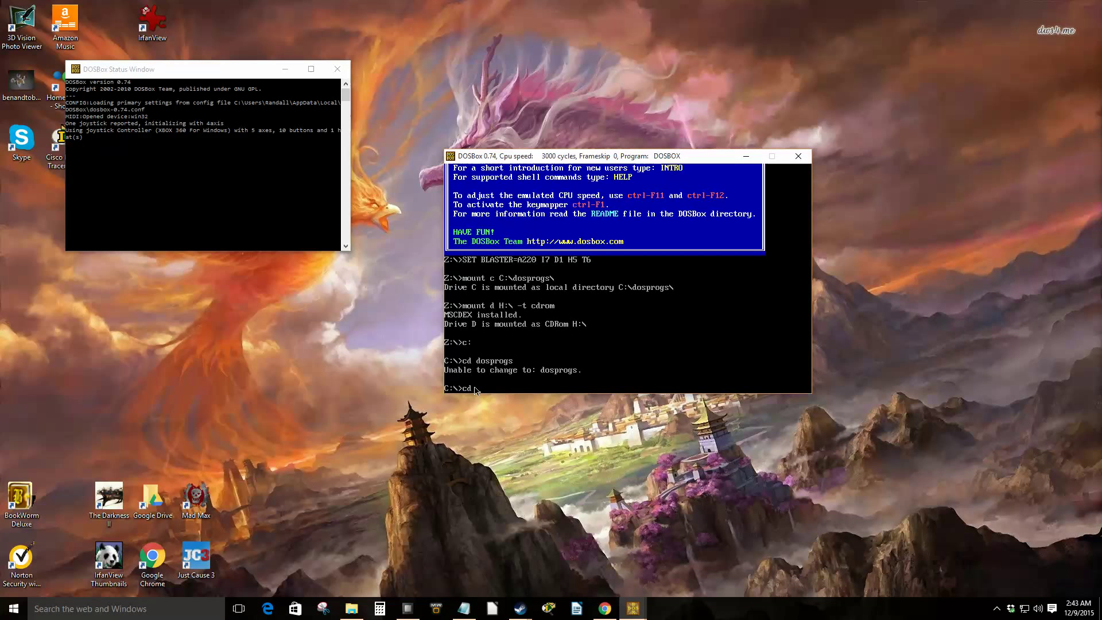
{"action": "type", "text": " nelirium"}
{"action": "key", "text": "Return"}
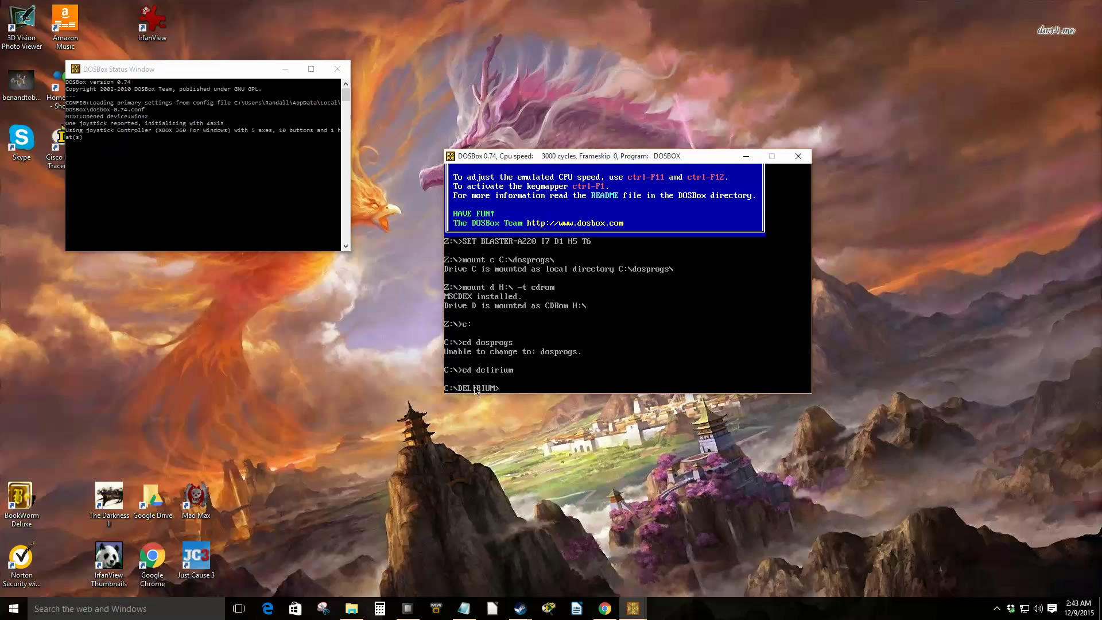
Change to the nested delirium subdirectory inside C:\DELIRIUM at the DOSBox prompt.
{"action": "key", "text": "super+e"}
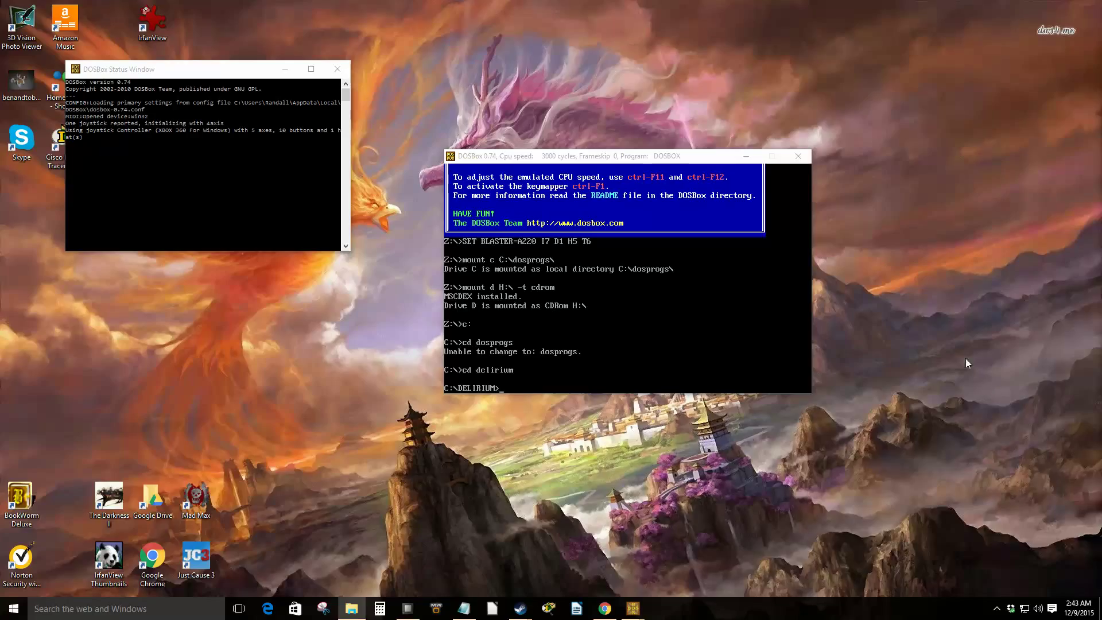
{"action": "left_click", "coordinate": [529, 387]}
{"action": "type", "text": "cd"}
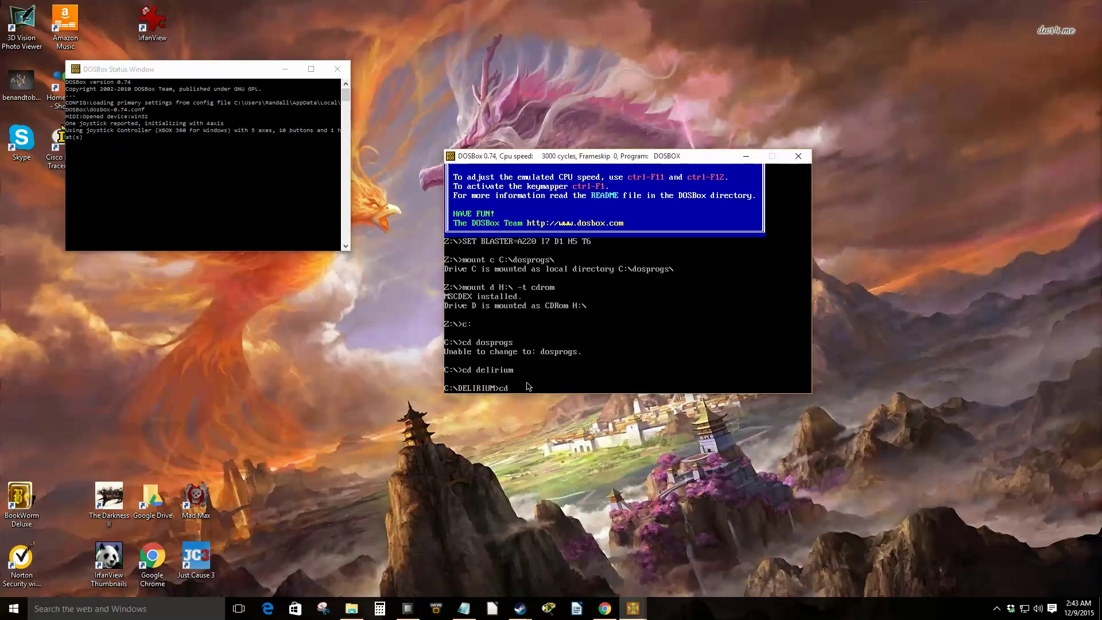
{"action": "type", "text": " delirium"}
{"action": "key", "text": "Return"}
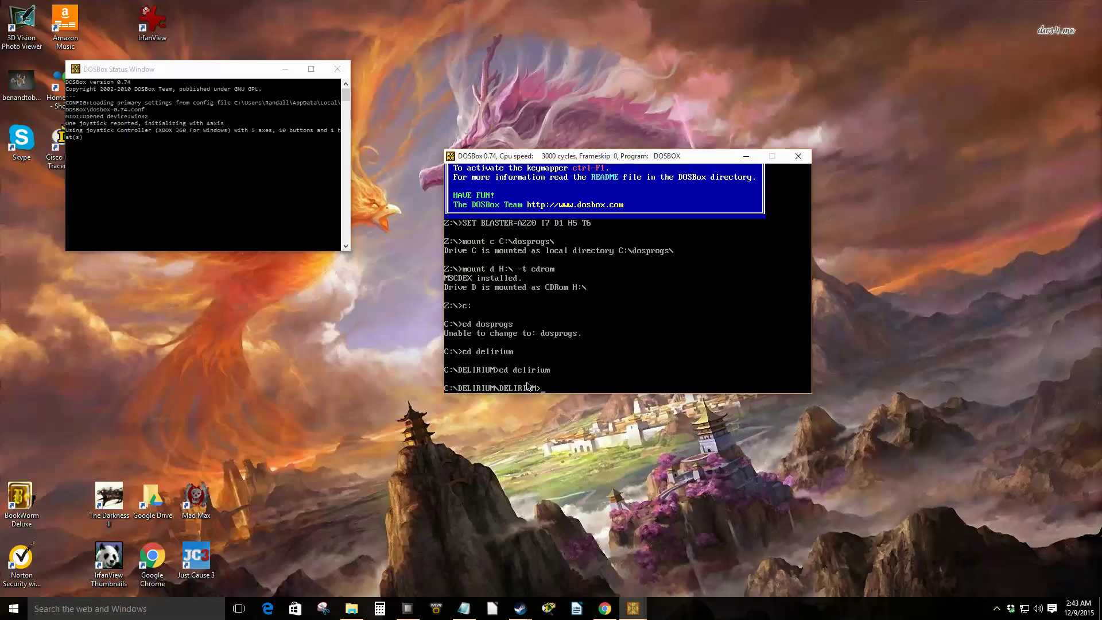
Try to list the current directory's files with the command dir \p.
{"action": "type", "text": "f"}
{"action": "key", "text": "BackSpace"}
{"action": "type", "text": "dir \\p"}
{"action": "key", "text": "Return"}
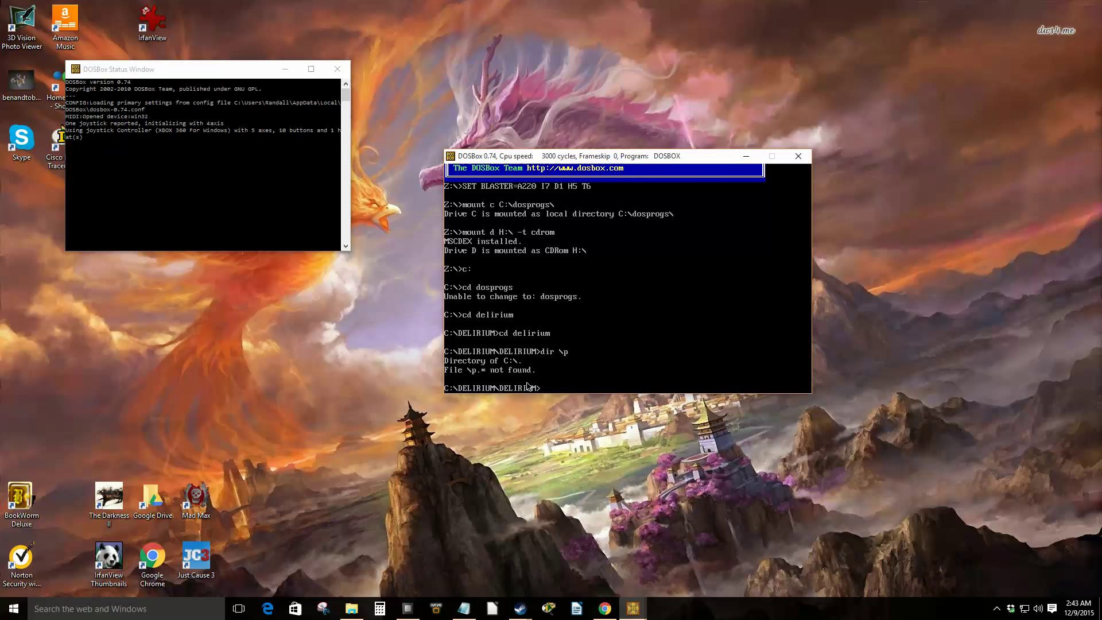
List the files in the nested delirium directory and run delirium.exe.
{"action": "type", "text": "dir /"}
{"action": "key", "text": "Return"}
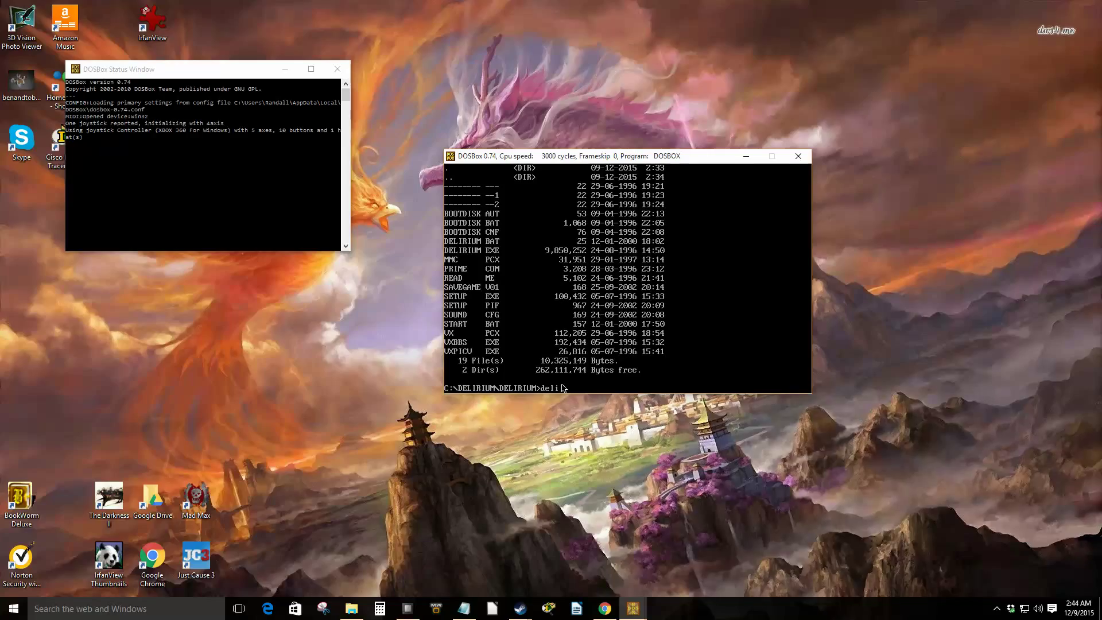
{"action": "type", "text": "m.exe"}
{"action": "key", "text": "Return"}
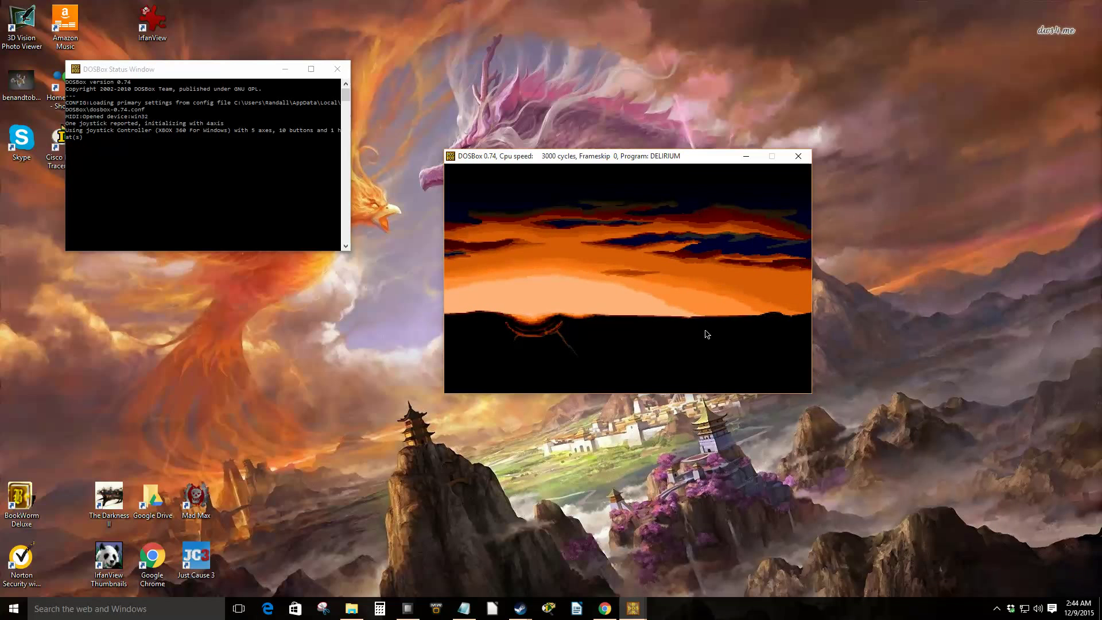
Raise DOSBox's emulated CPU speed step by step to 10351 cycles while the game's intro is running.
{"action": "key", "text": "ctrl+F12"}
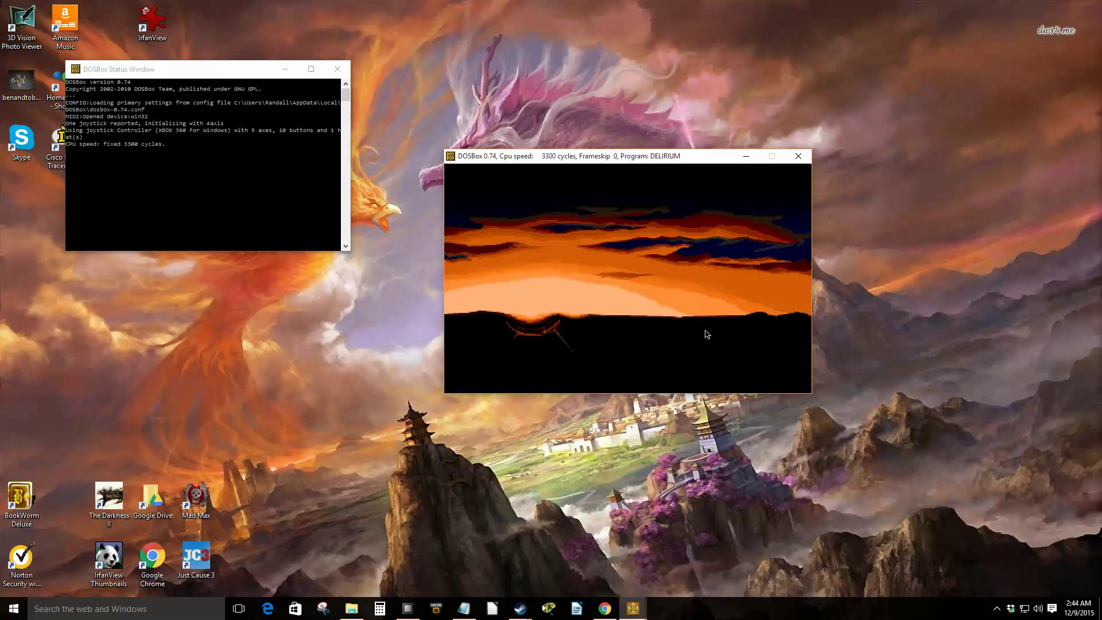
{"action": "key", "text": "ctrl+F12"}
{"action": "key", "text": "ctrl+F12"}
{"action": "key", "text": "ctrl+F12"}
{"action": "key", "text": "ctrl+F12"}
{"action": "key", "text": "ctrl+F12"}
{"action": "key", "text": "ctrl+F12"}
{"action": "key", "text": "ctrl+F12"}
{"action": "key", "text": "ctrl+F12"}
{"action": "key", "text": "ctrl+F12"}
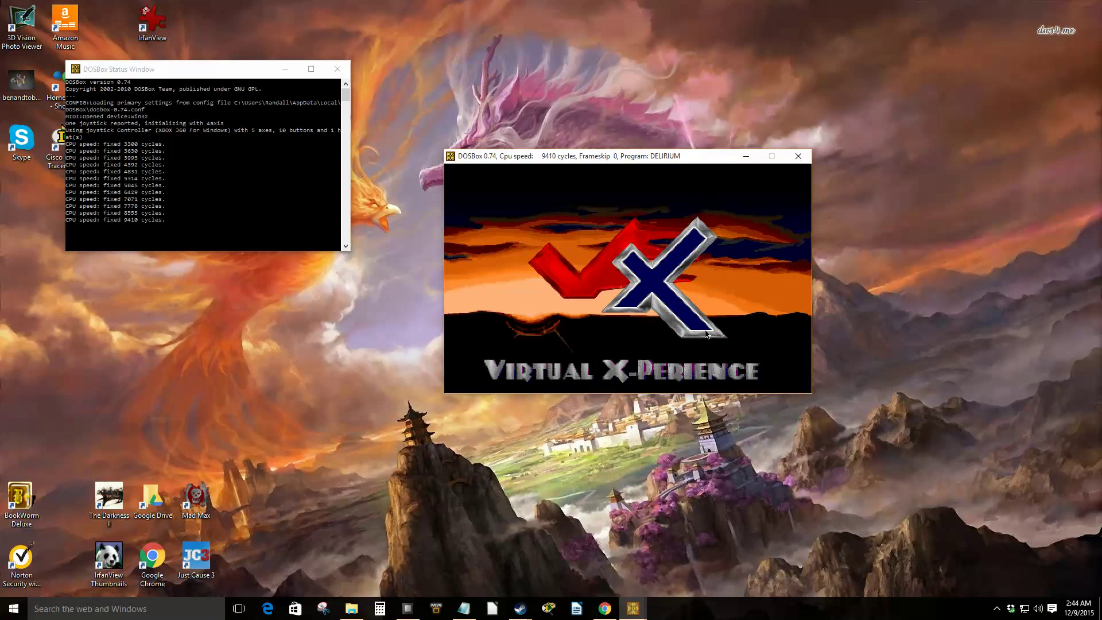
{"action": "key", "text": "ctrl+F12"}
{"action": "key", "text": "ctrl+F12"}
{"action": "key", "text": "ctrl+F12"}
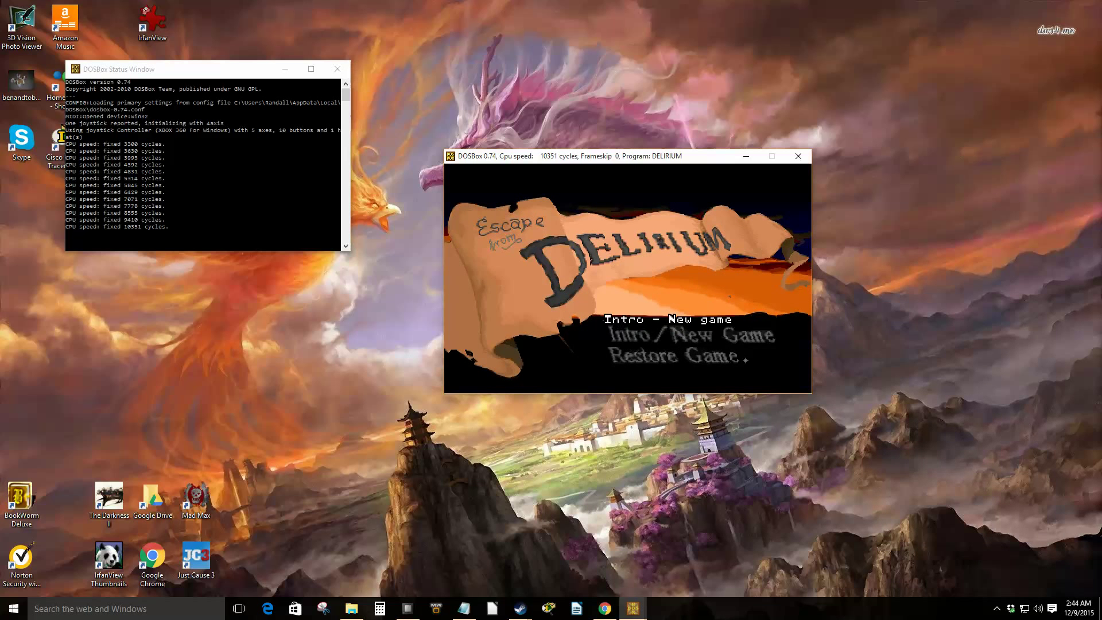
Start playing from the game's title screen and use the look action on the spot beside the character.
{"action": "left_click", "coordinate": [682, 360]}
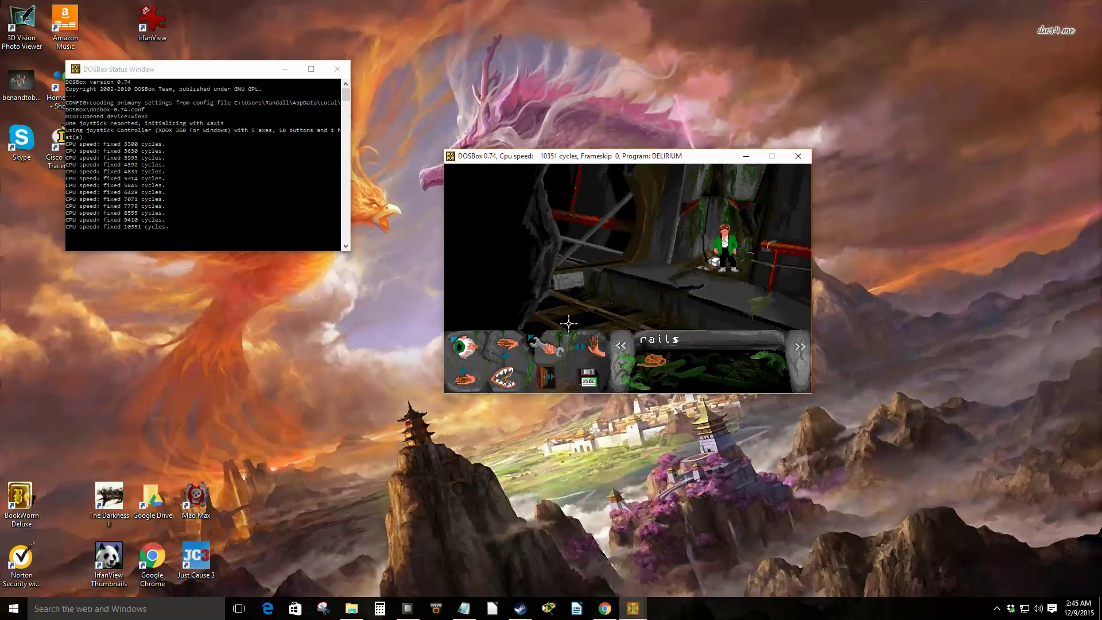
{"action": "left_click", "coordinate": [465, 346]}
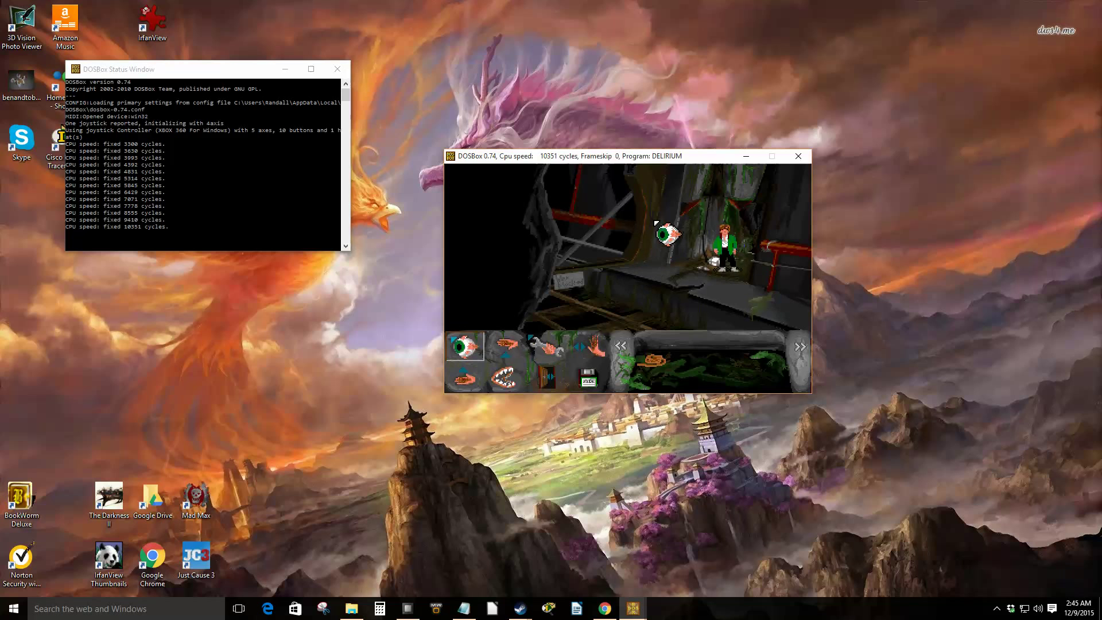
{"action": "left_click", "coordinate": [741, 241]}
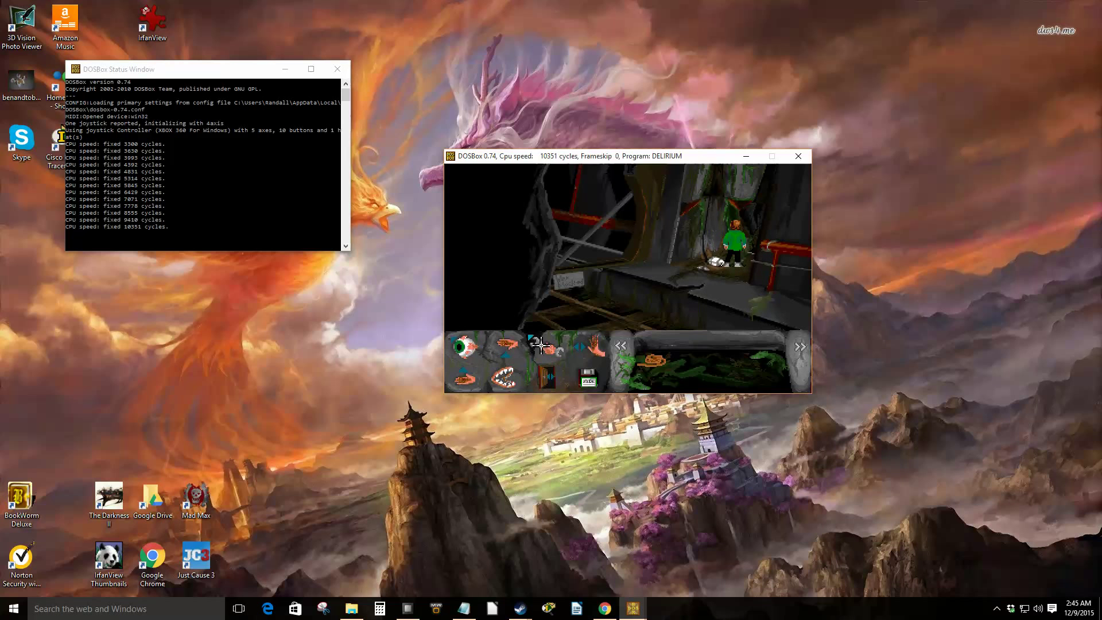
Walk the character along the platform into the adjoining area and over to the bricked-up archway.
{"action": "left_click", "coordinate": [721, 290]}
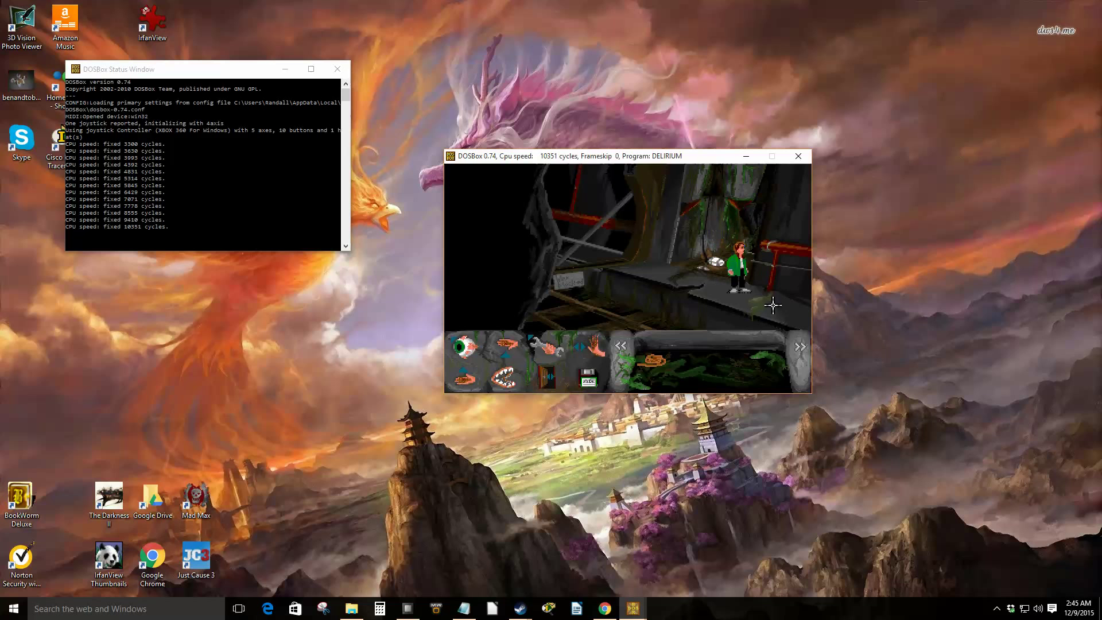
{"action": "left_click", "coordinate": [799, 309]}
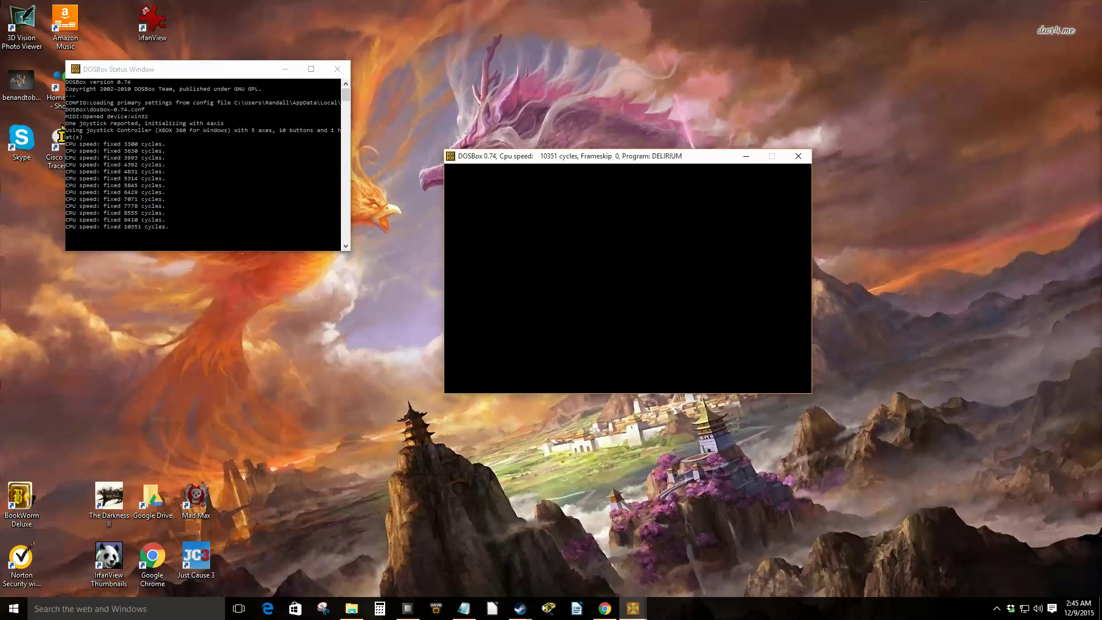
{"action": "left_click", "coordinate": [635, 277]}
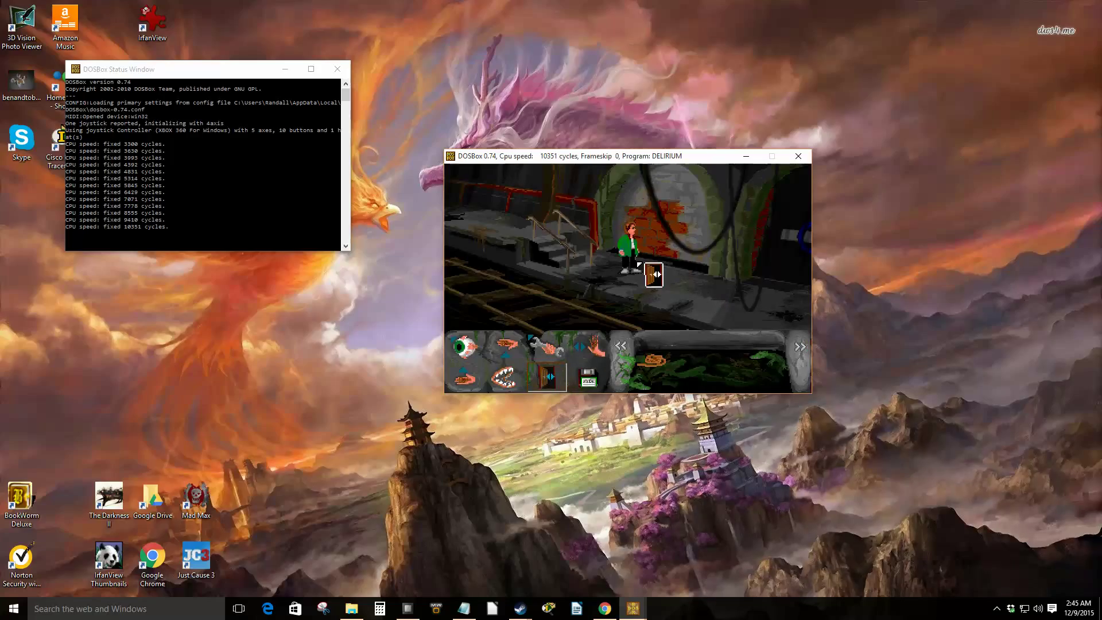
{"action": "left_click", "coordinate": [697, 284]}
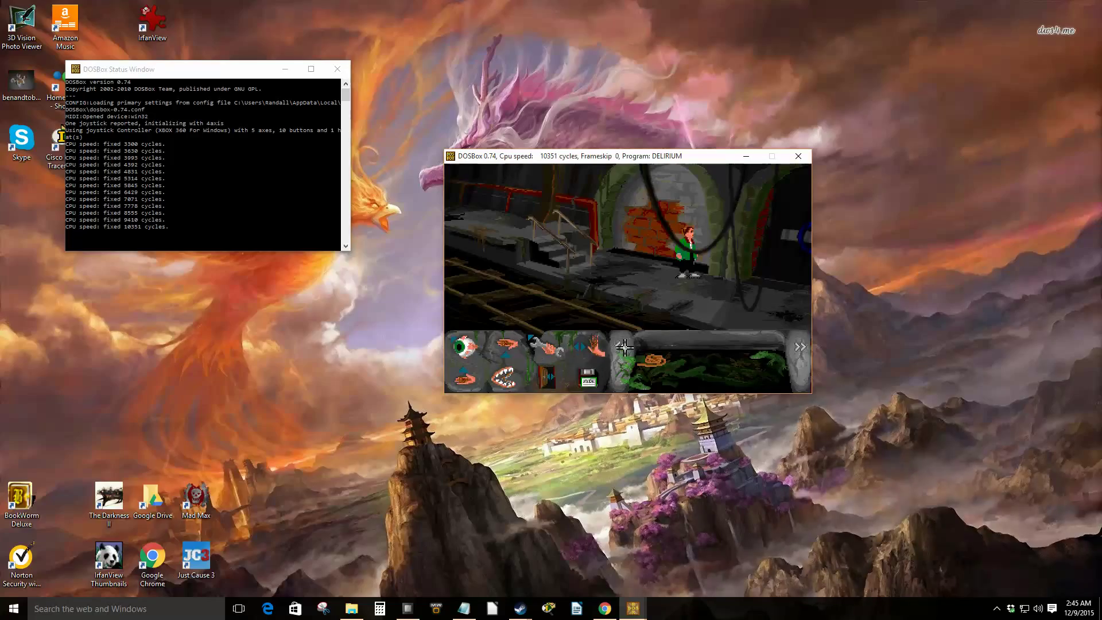
Quit Escape from Delirium, confirming the exit, and skip the credits to return to the DOS prompt.
{"action": "left_click", "coordinate": [589, 379]}
{"action": "left_click", "coordinate": [730, 217]}
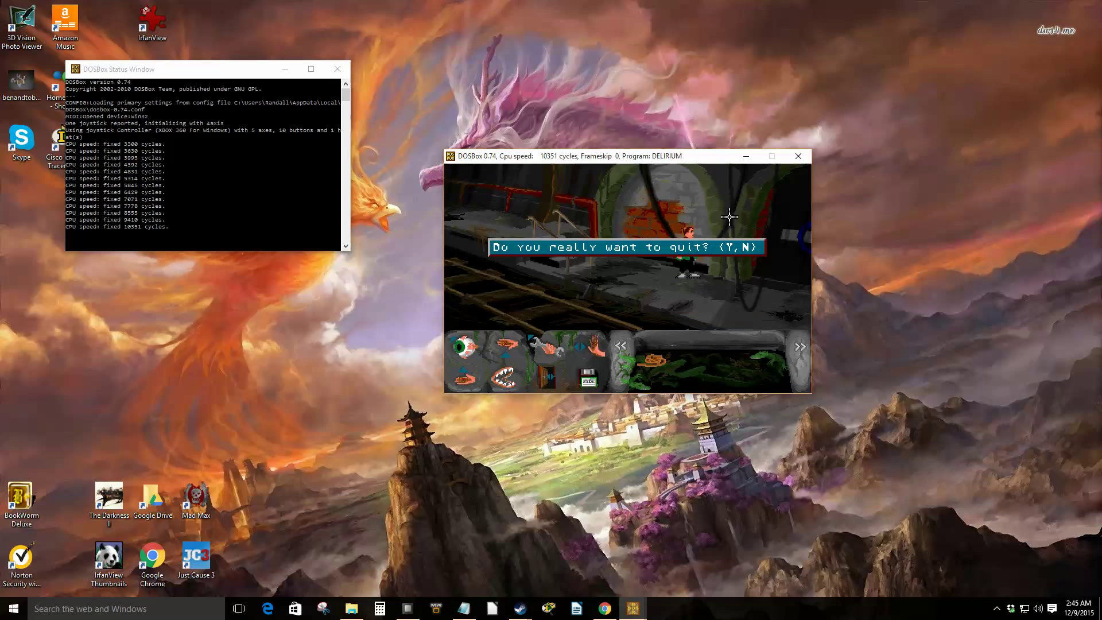
{"action": "key", "text": "y"}
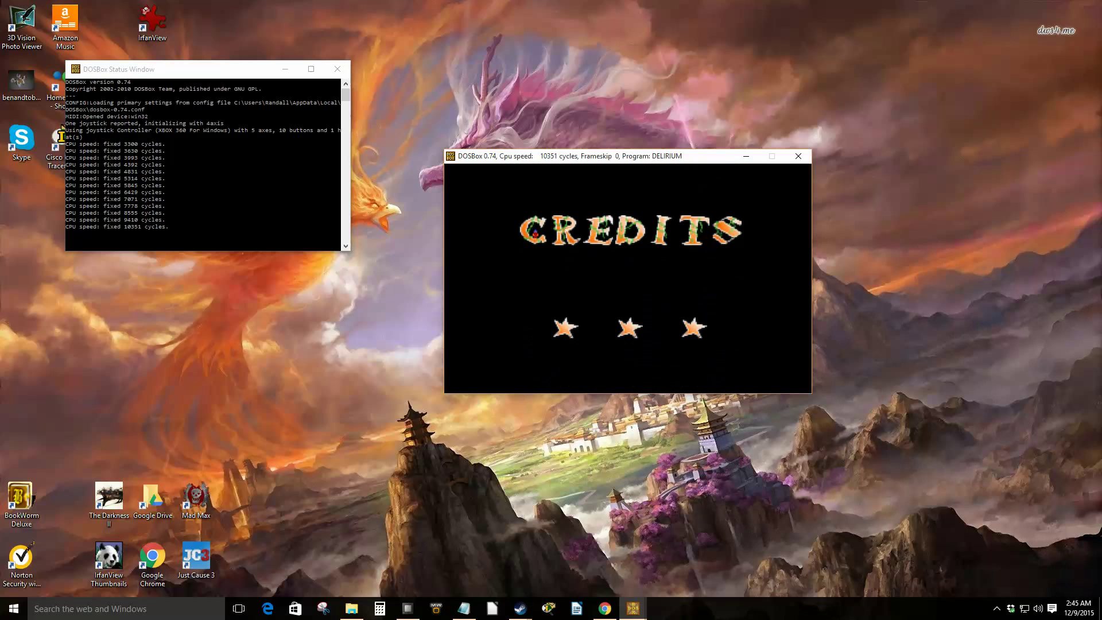
{"action": "key", "text": "Escape"}
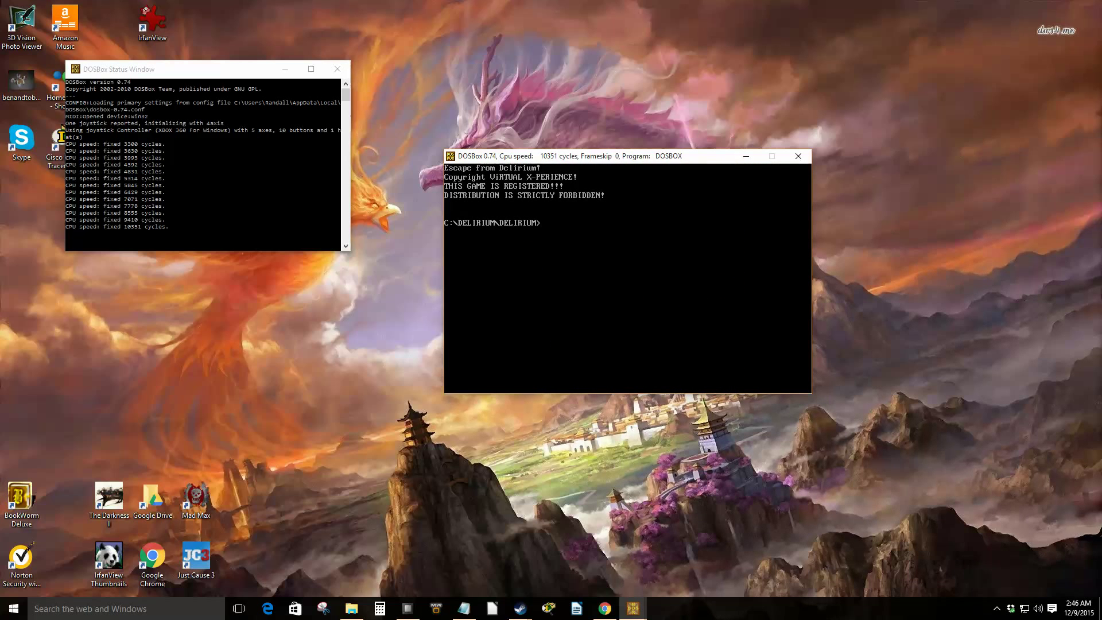
Run the delirium program again from the DOSBox prompt.
{"action": "type", "text": "deliruium"}
{"action": "key", "text": "Return"}
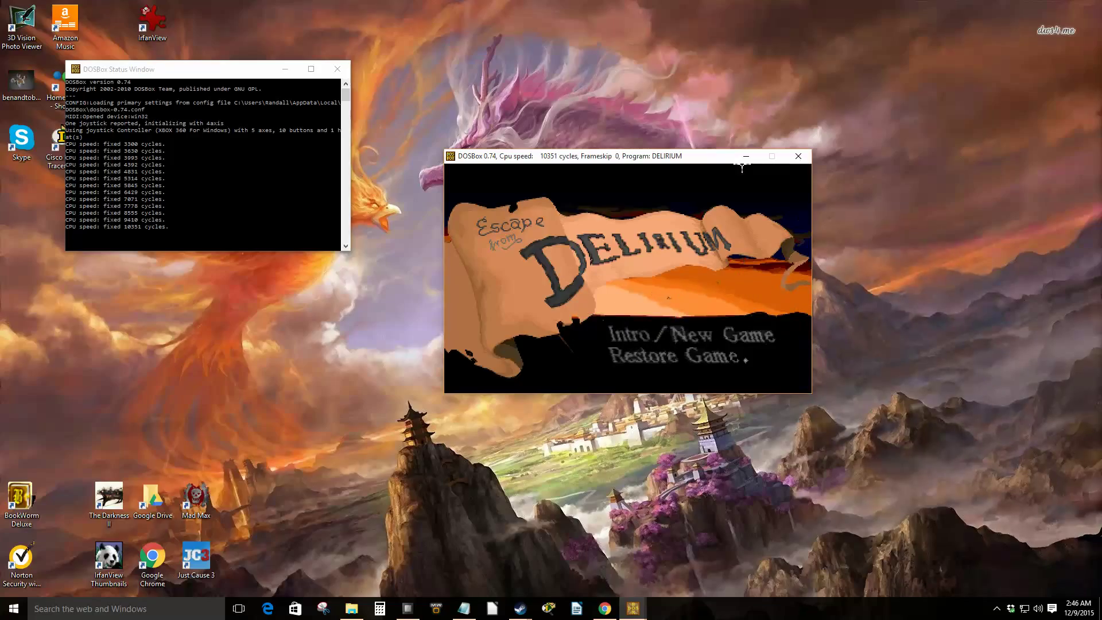
Quit the game from its title screen and close DOSBox with the exit command.
{"action": "key", "text": "Escape"}
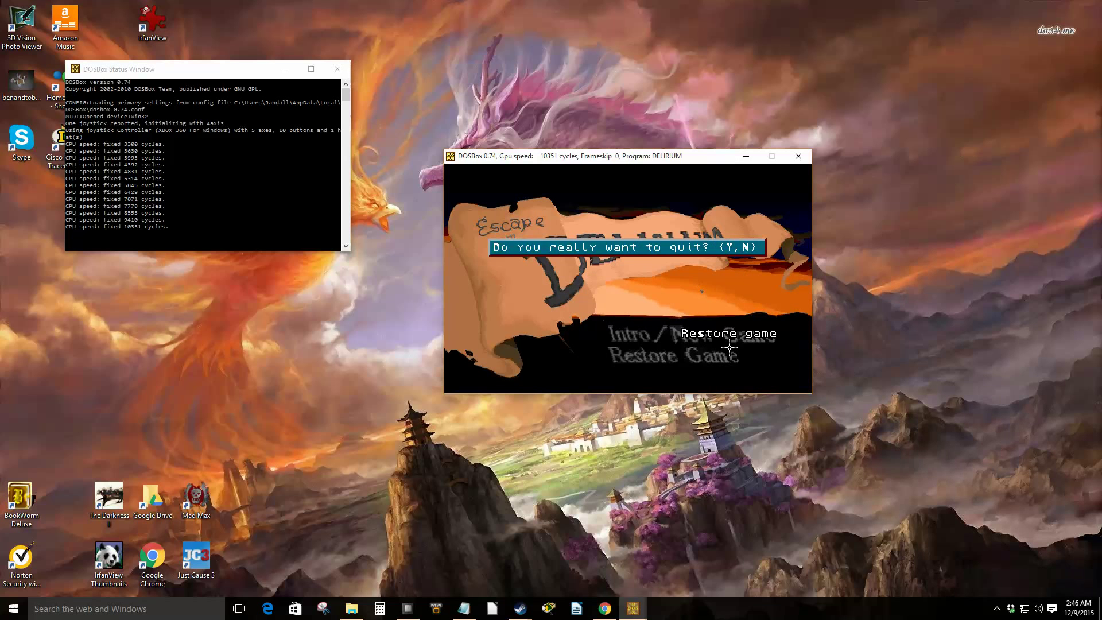
{"action": "left_click", "coordinate": [747, 253]}
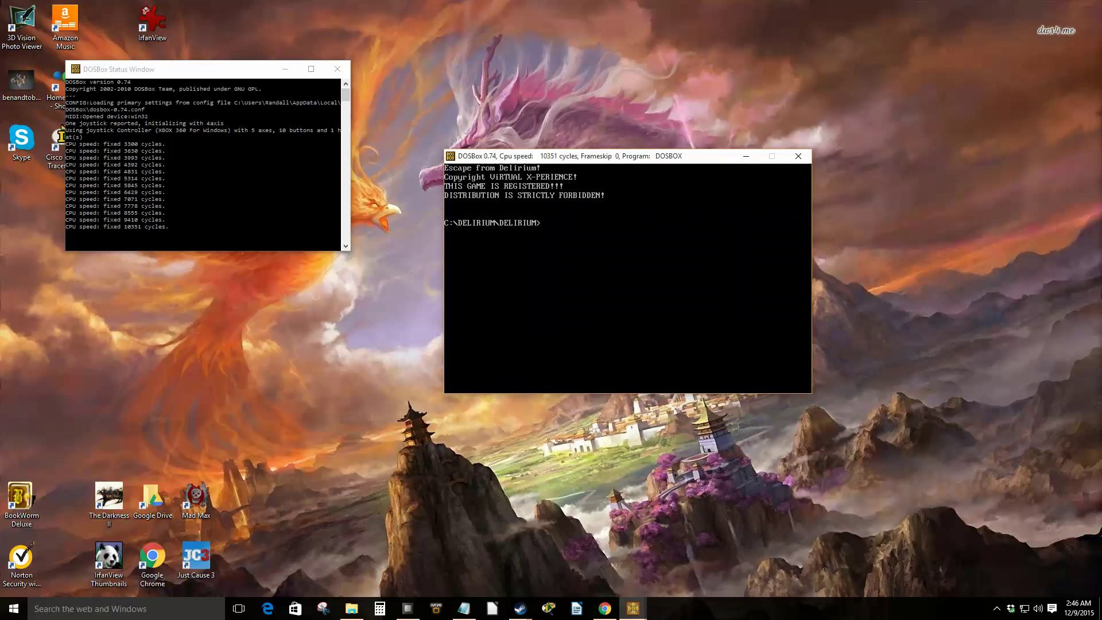
{"action": "type", "text": "exit"}
{"action": "key", "text": "Return"}
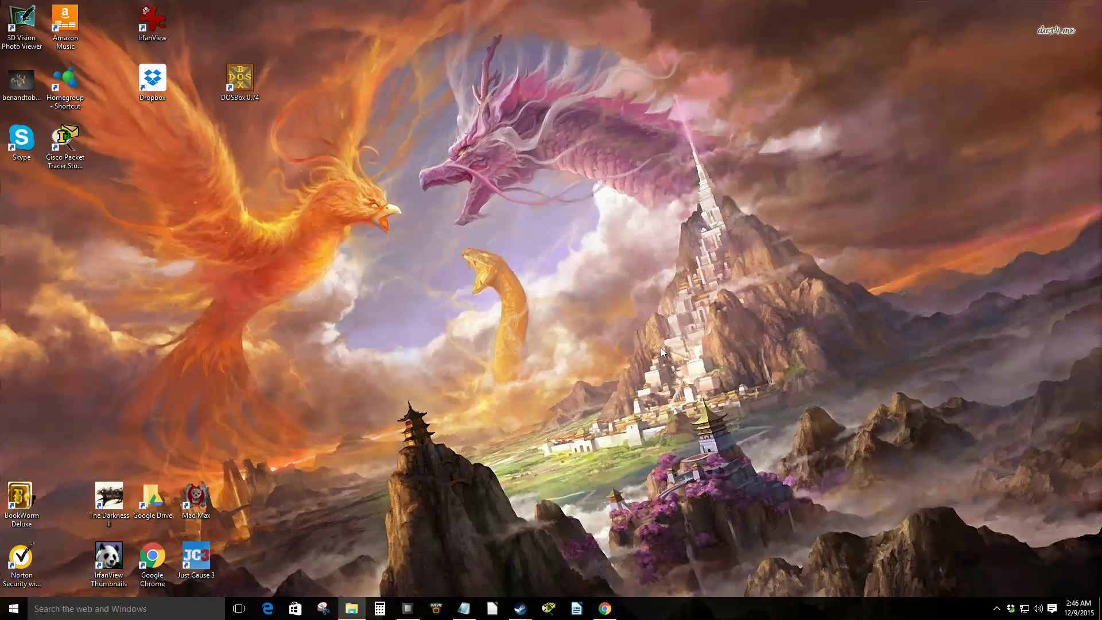
{"action": "left_click", "coordinate": [997, 609]}
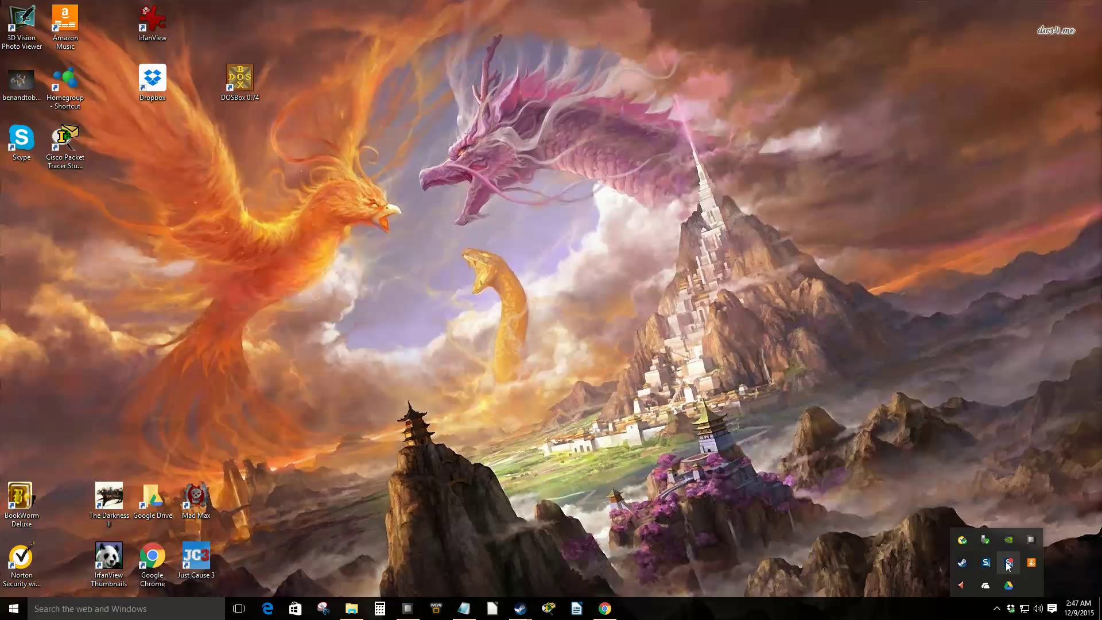